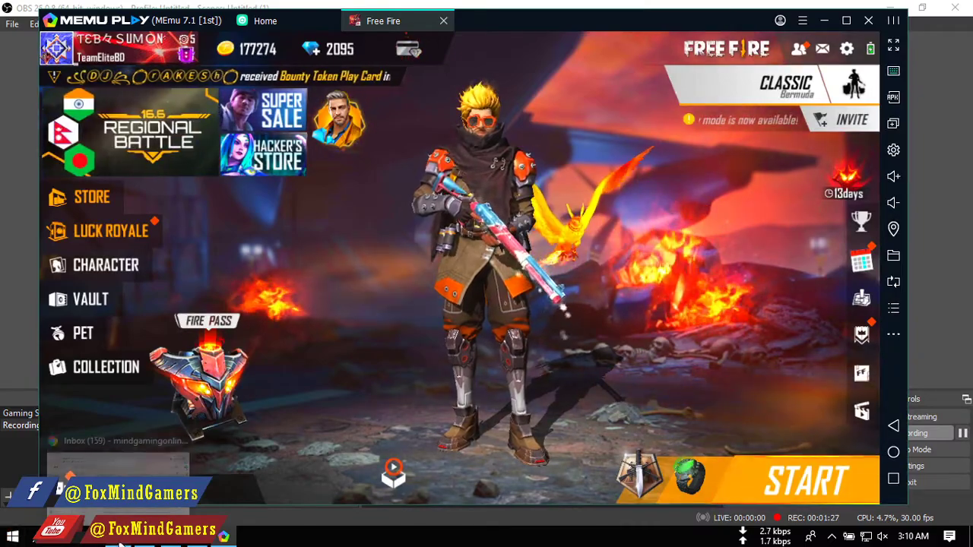
# Switch from the MEmu Free Fire lobby to the Gmail inbox in Chrome.
pyautogui.moveTo(120, 545)
pyautogui.click(190, 471)
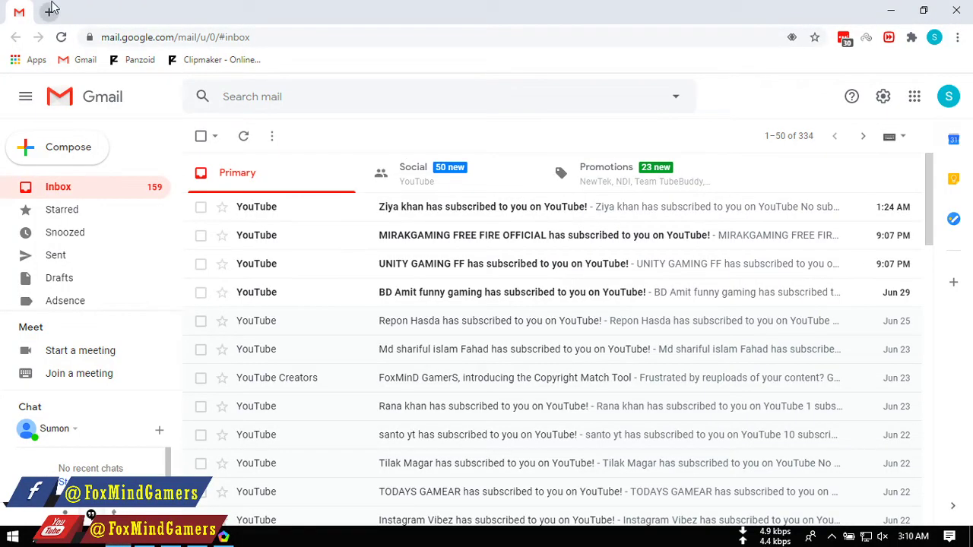
# Google 'free fire support' in a new tab and open the ffsupport.zendesk.com help center.
pyautogui.click(49, 9)
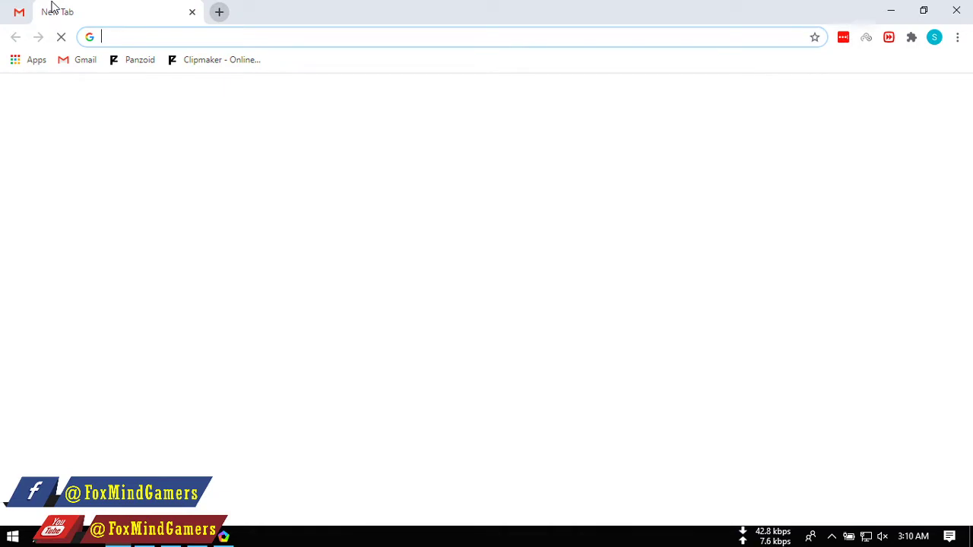
pyautogui.write('free fi')
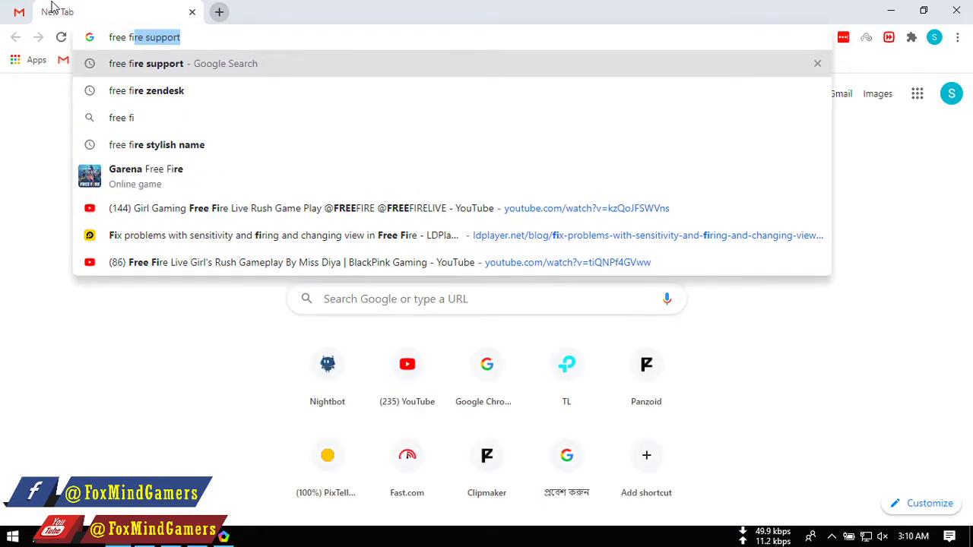
pyautogui.press('Return')
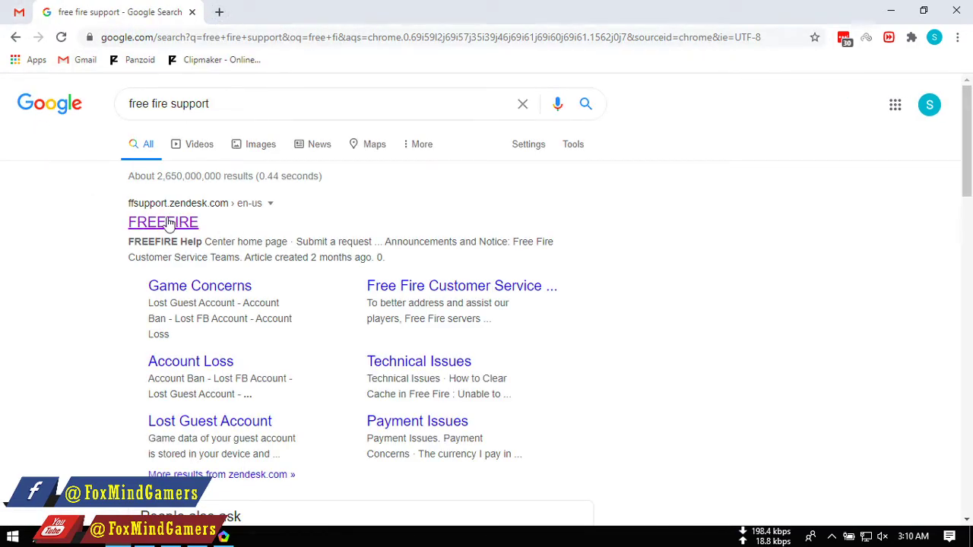
pyautogui.moveTo(119, 210); pyautogui.dragTo(380, 211)
pyautogui.click(395, 211)
pyautogui.click(180, 224)
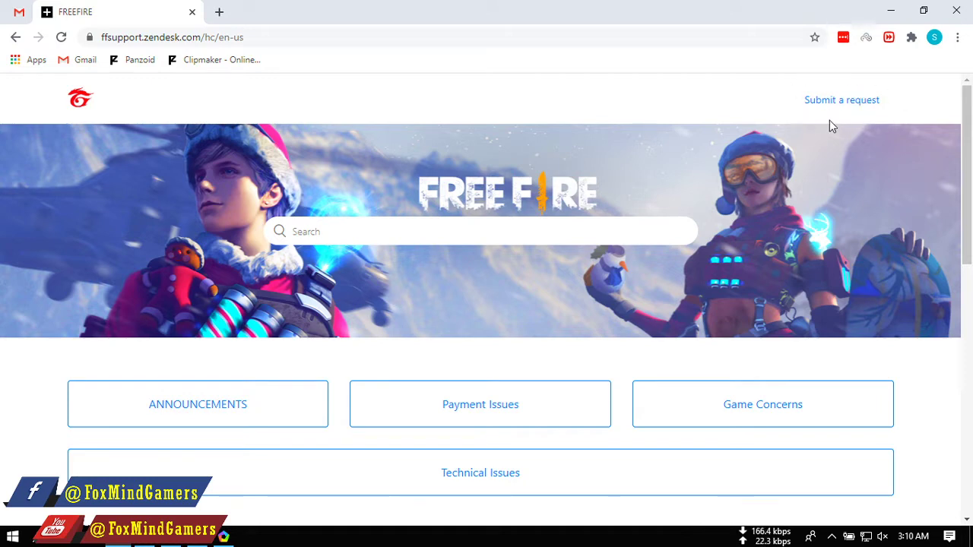
# Start a new support request and pick 'Appeal a Ban' as the issue type.
pyautogui.click(842, 102)
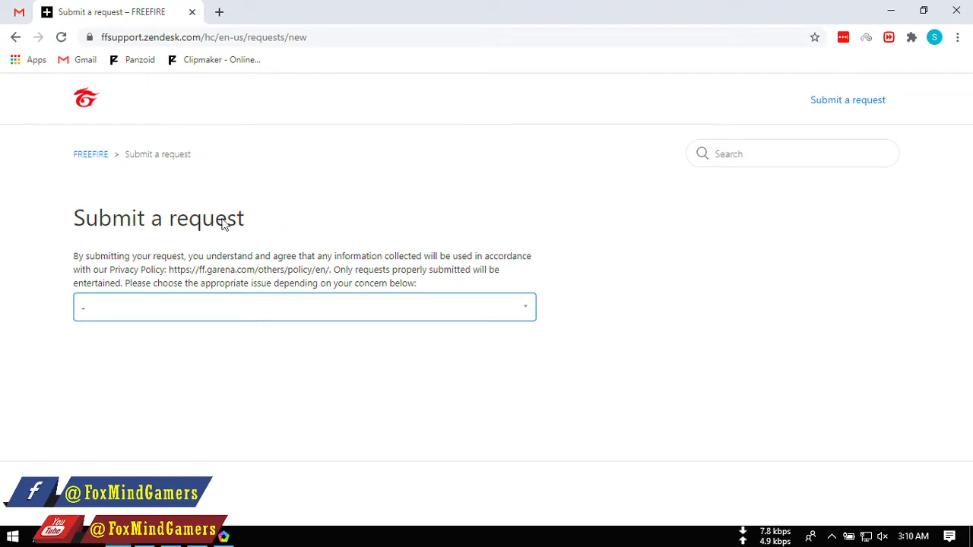
pyautogui.click(476, 312)
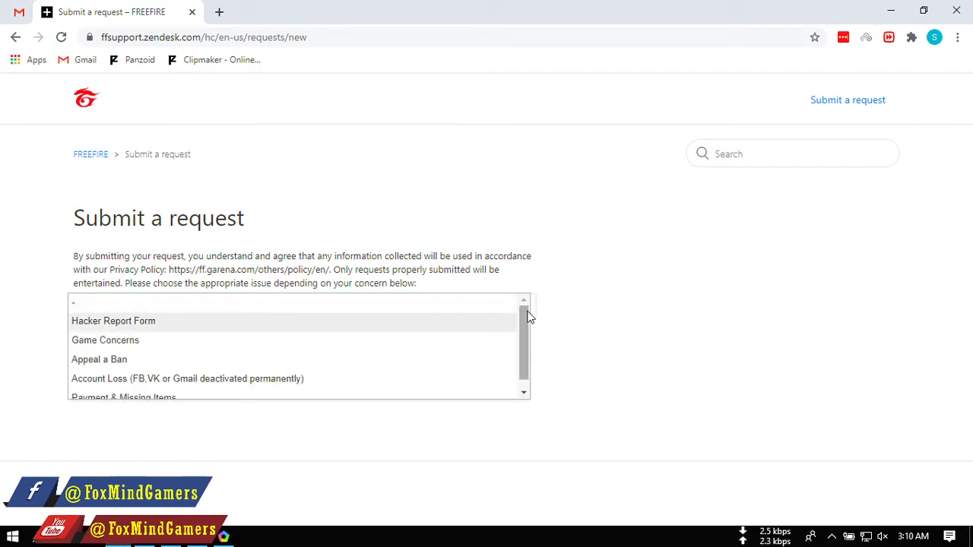
pyautogui.moveTo(527, 317); pyautogui.dragTo(527, 330)
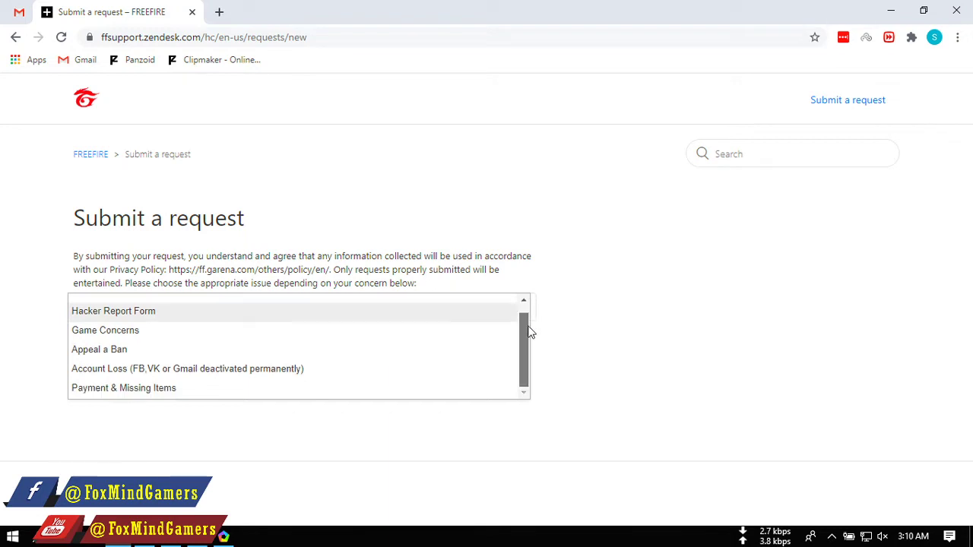
pyautogui.click(105, 351)
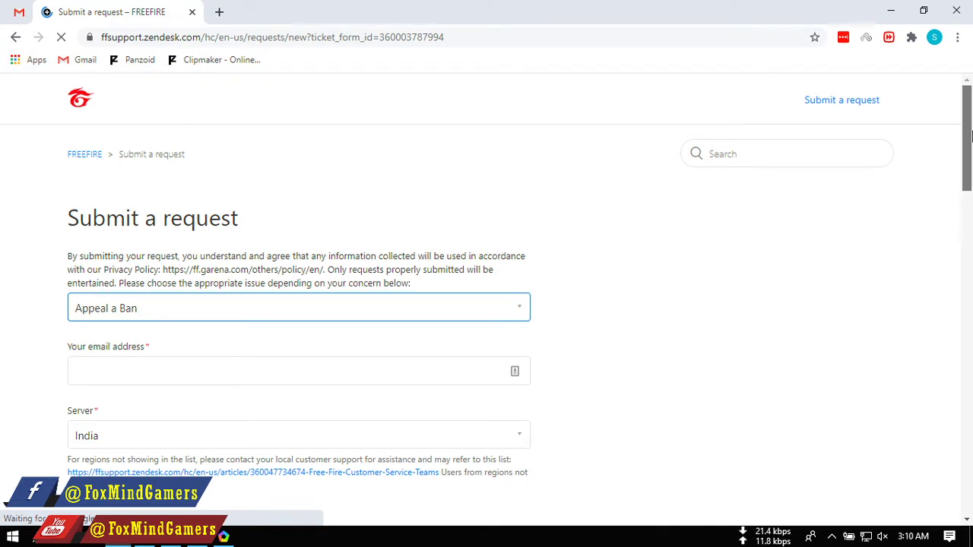
# Put the cursor in the email address field of the appeal form.
pyautogui.moveTo(971, 162); pyautogui.dragTo(968, 184)
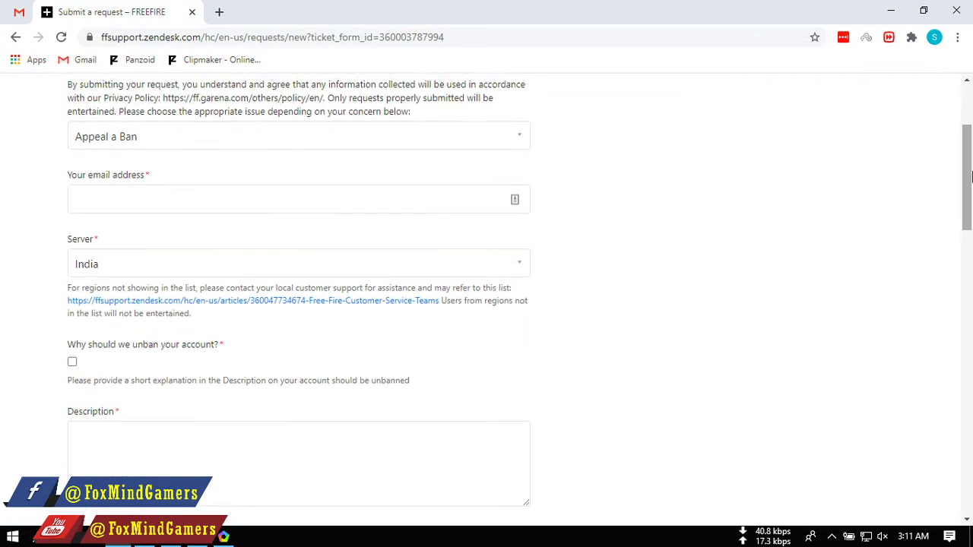
pyautogui.click(87, 194)
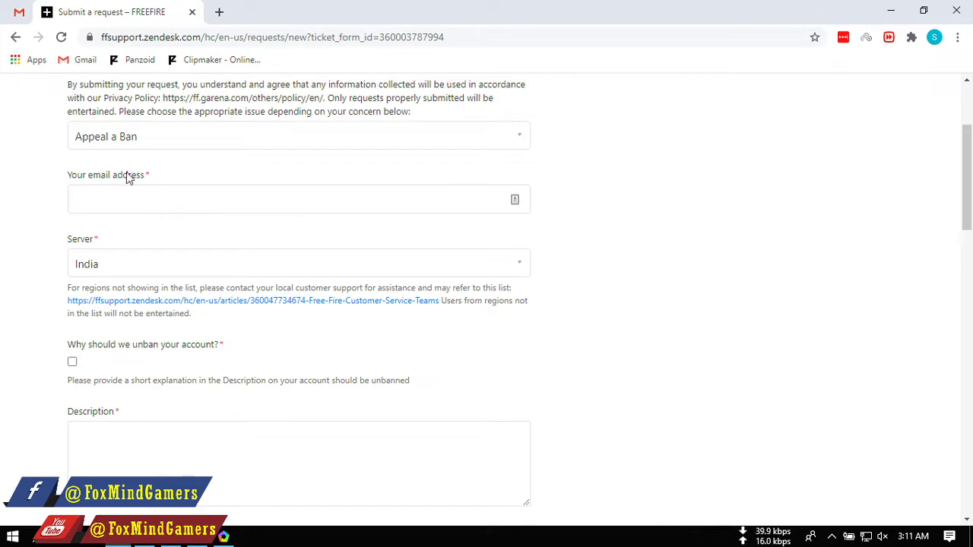
pyautogui.click(110, 195)
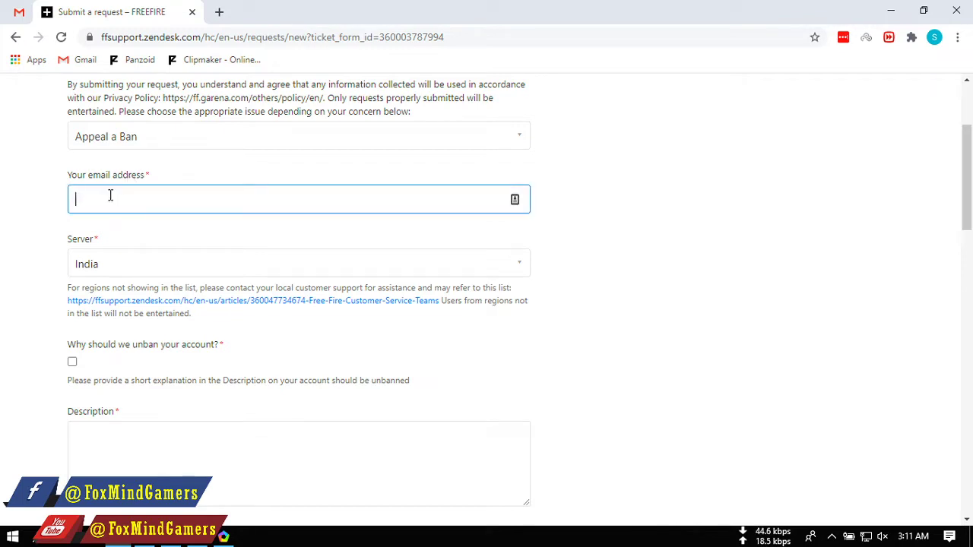
pyautogui.click(105, 241)
pyautogui.moveTo(105, 240); pyautogui.dragTo(78, 243)
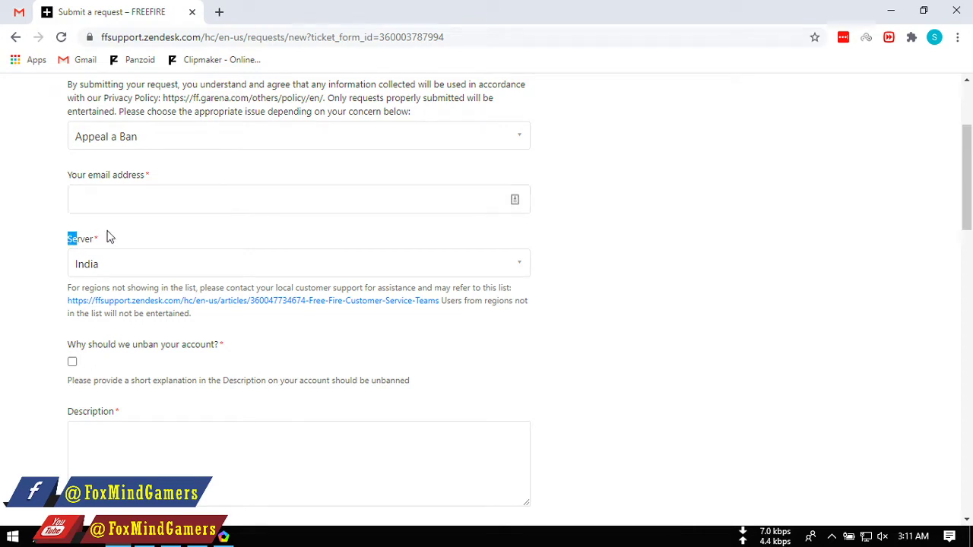
pyautogui.click(104, 245)
pyautogui.scroll(-1, 295, 178)
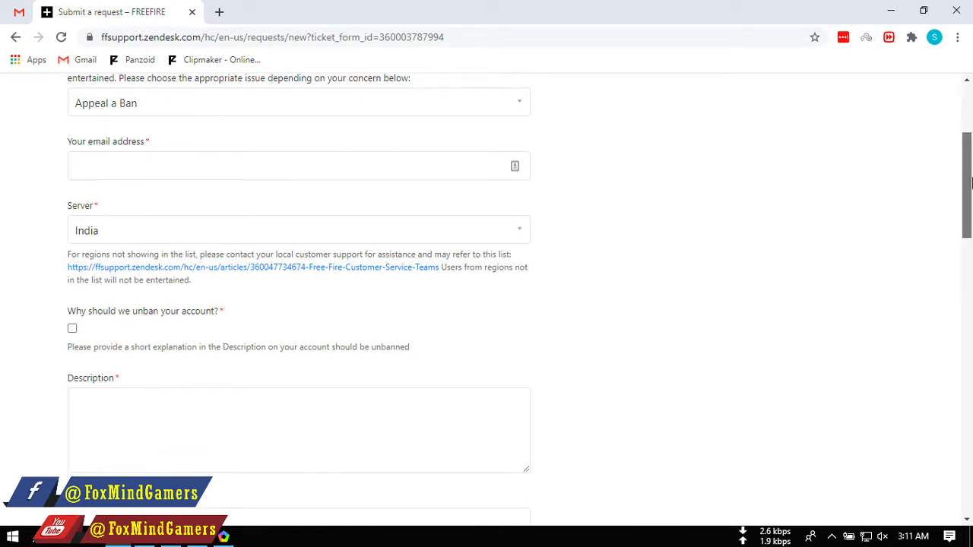
pyautogui.click(150, 148)
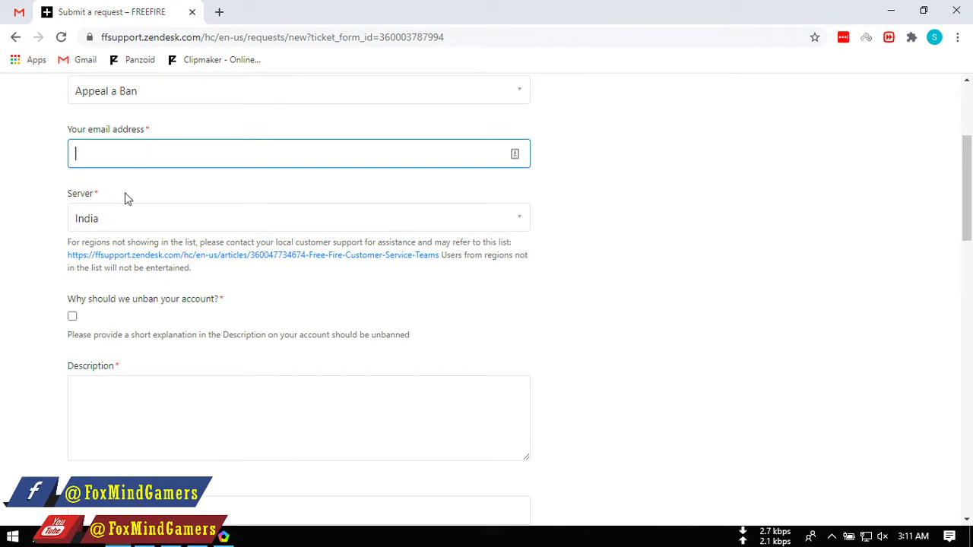
# Keep India as the Server and tick 'Why should we unban your account?'.
pyautogui.click(115, 221)
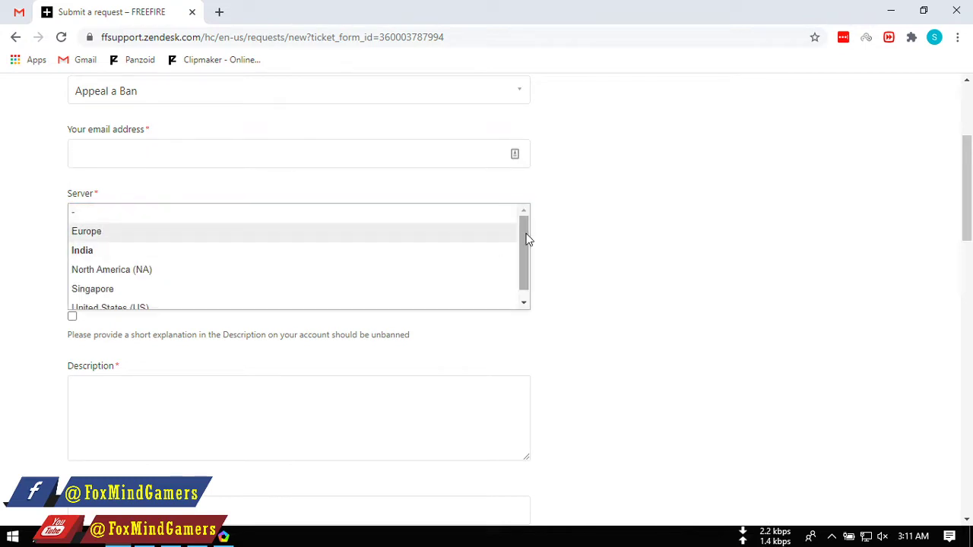
pyautogui.moveTo(528, 234); pyautogui.dragTo(520, 256)
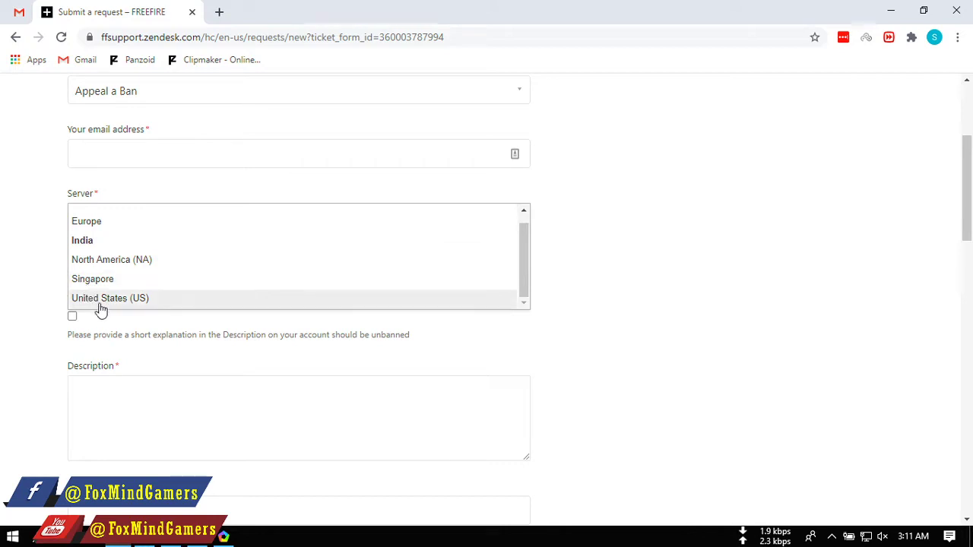
pyautogui.scroll(1, 114, 228)
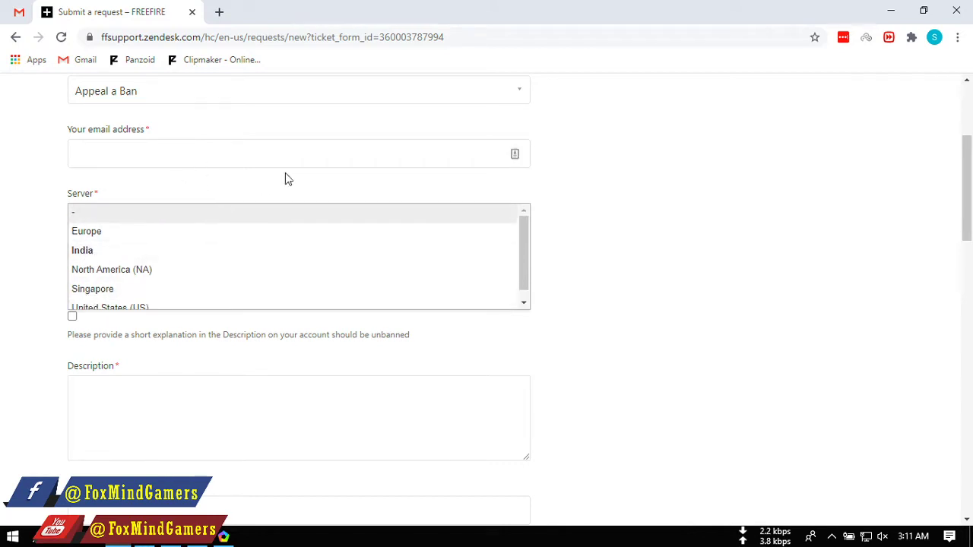
pyautogui.click(146, 253)
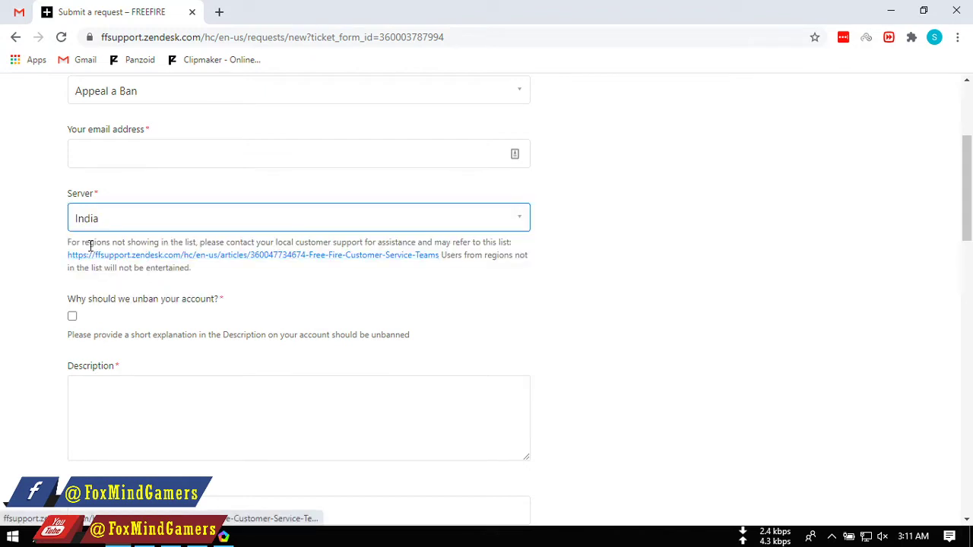
pyautogui.moveTo(969, 172); pyautogui.dragTo(970, 197)
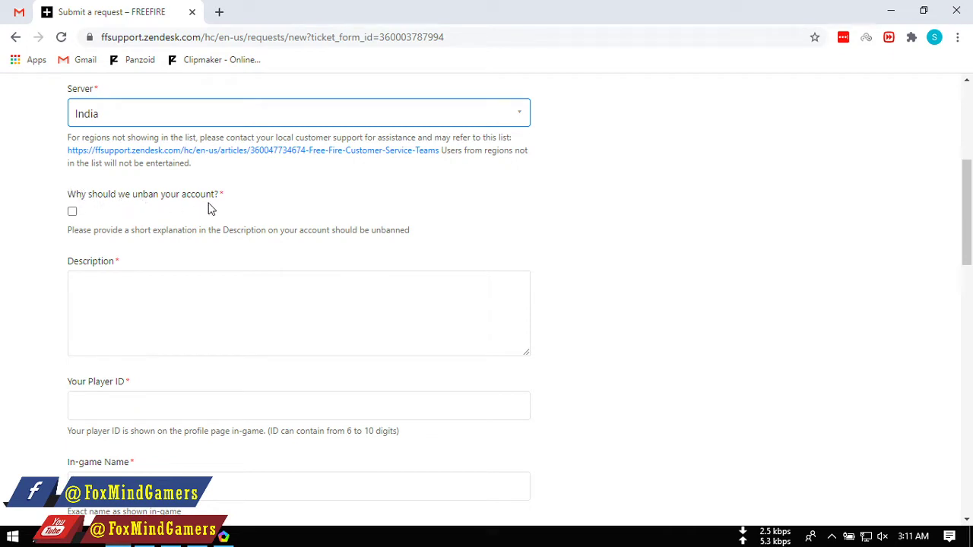
pyautogui.click(72, 212)
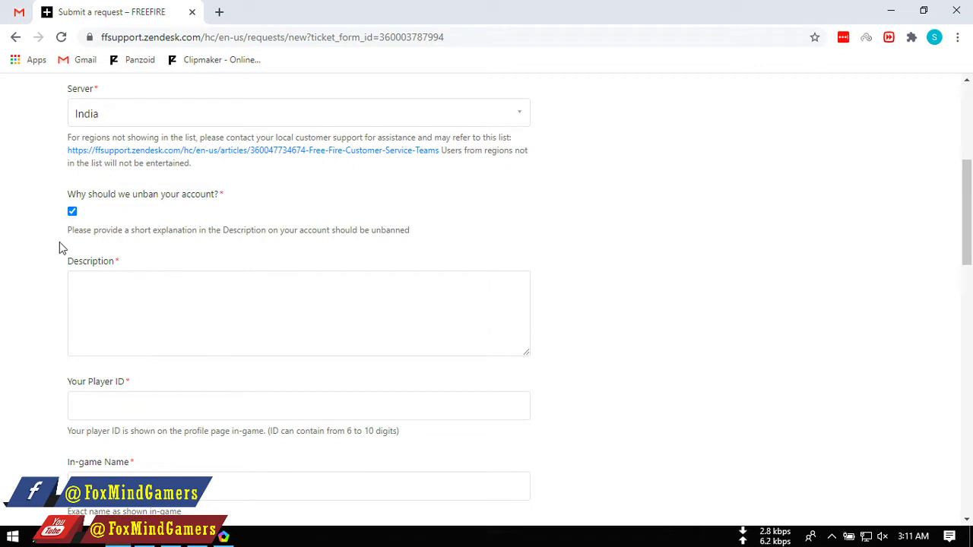
pyautogui.click(108, 292)
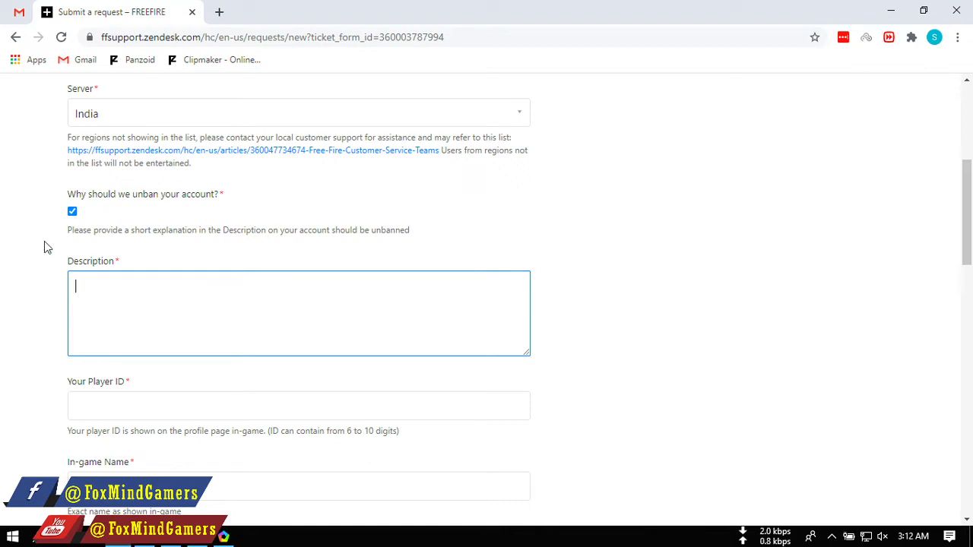
# Copy the 'Dear Concern,' appeal letter from Notepad and paste it into Description.
pyautogui.click(175, 544)
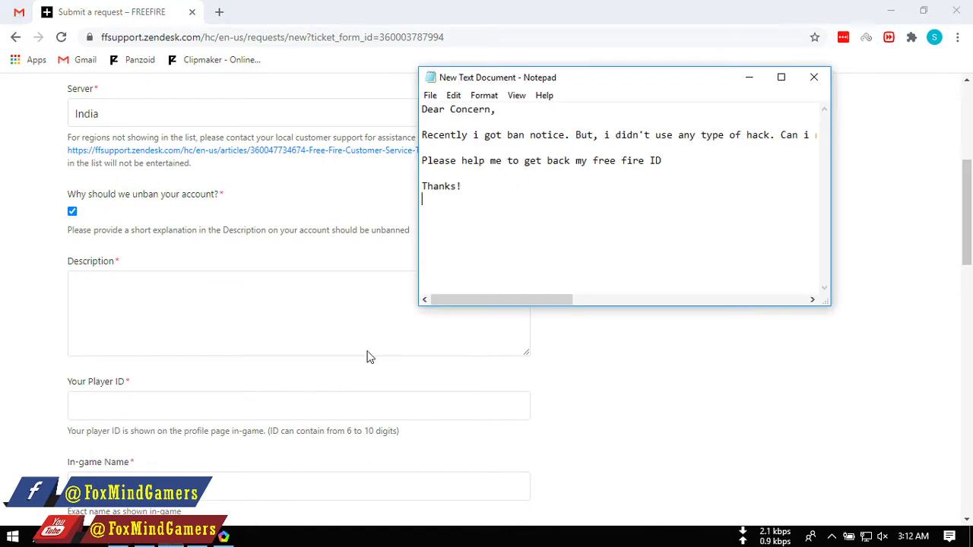
pyautogui.click(781, 77)
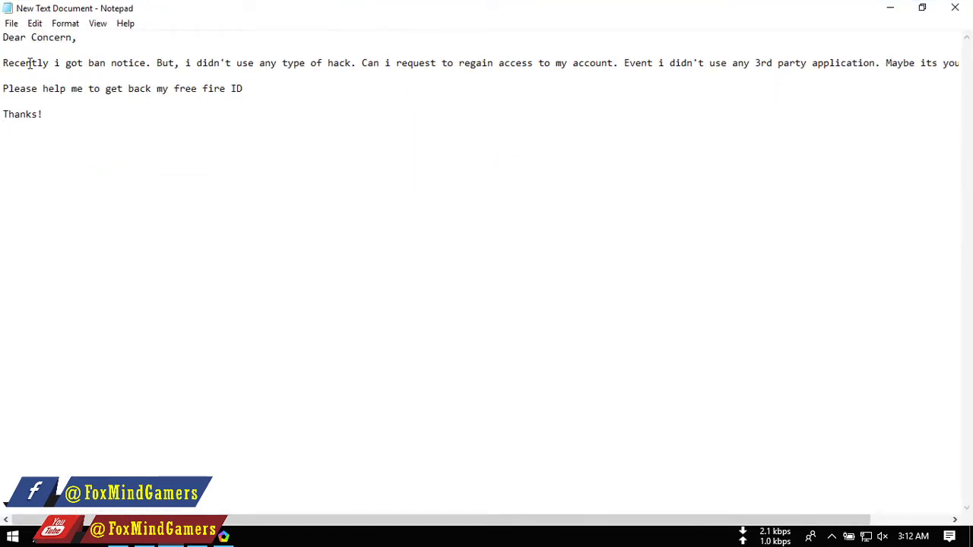
pyautogui.moveTo(4, 37); pyautogui.dragTo(44, 180)
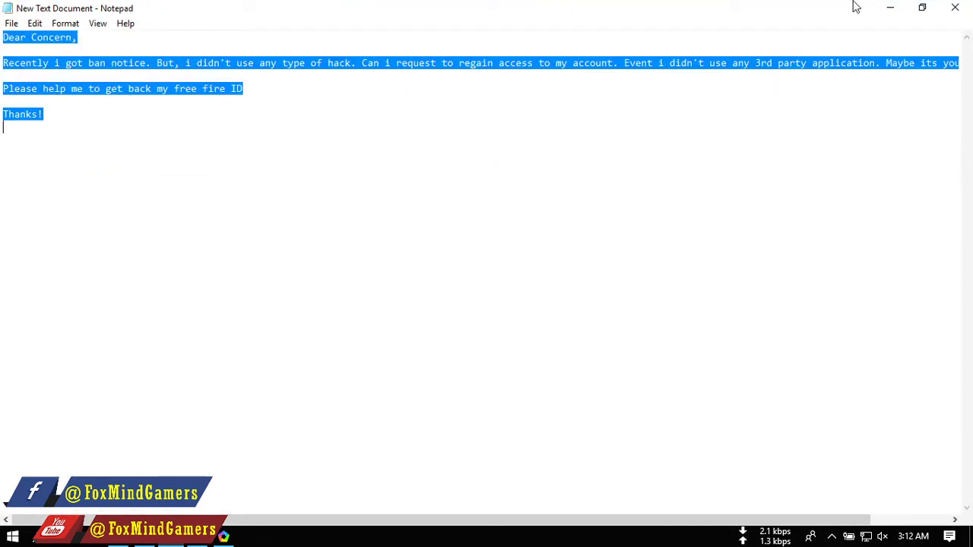
pyautogui.click(888, 9)
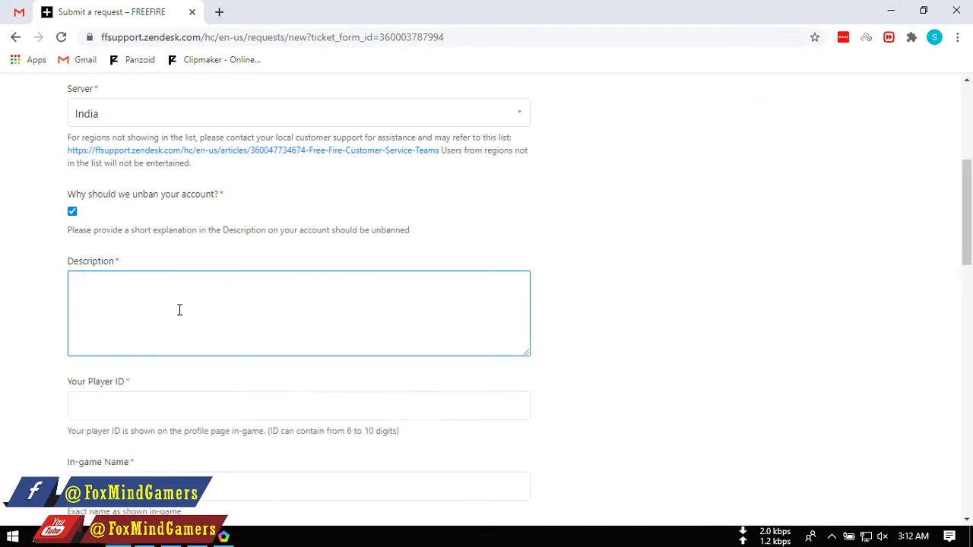
pyautogui.hotkey('ctrl', 'v')
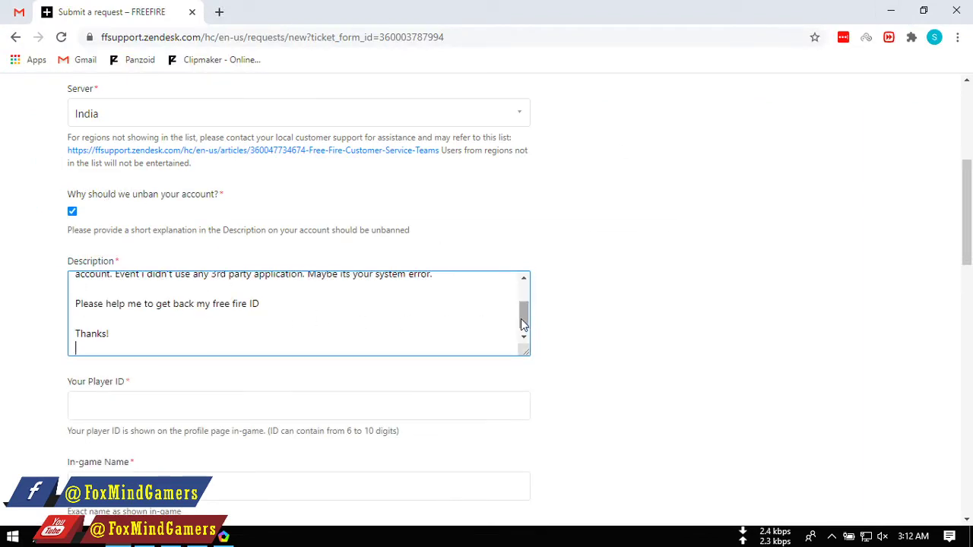
pyautogui.moveTo(522, 324); pyautogui.dragTo(529, 294)
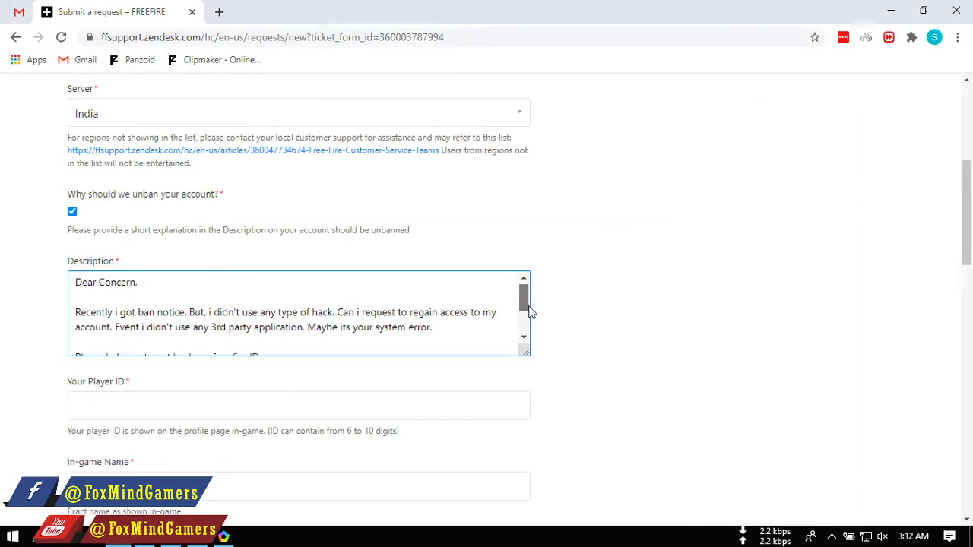
pyautogui.scroll(-1, 517, 308)
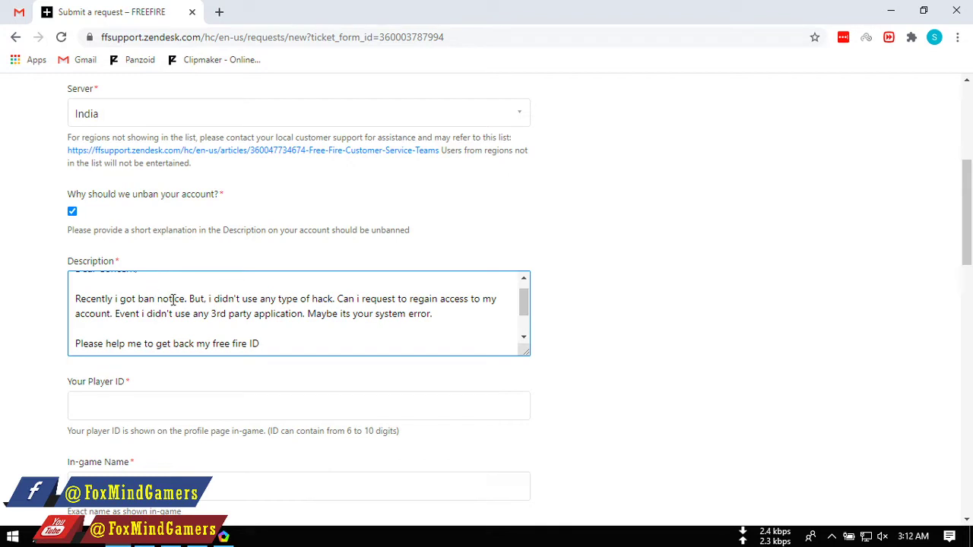
pyautogui.click(335, 298)
# Add 'or 3rd party apps.' after 'hack' and 'by hackers' after 'error' in the Description.
pyautogui.write('or ')
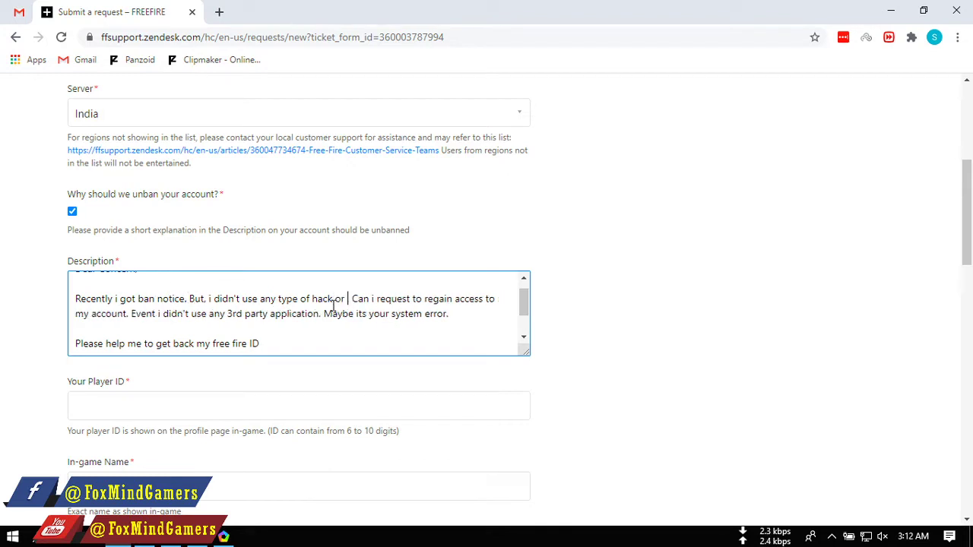
pyautogui.write('3rd par')
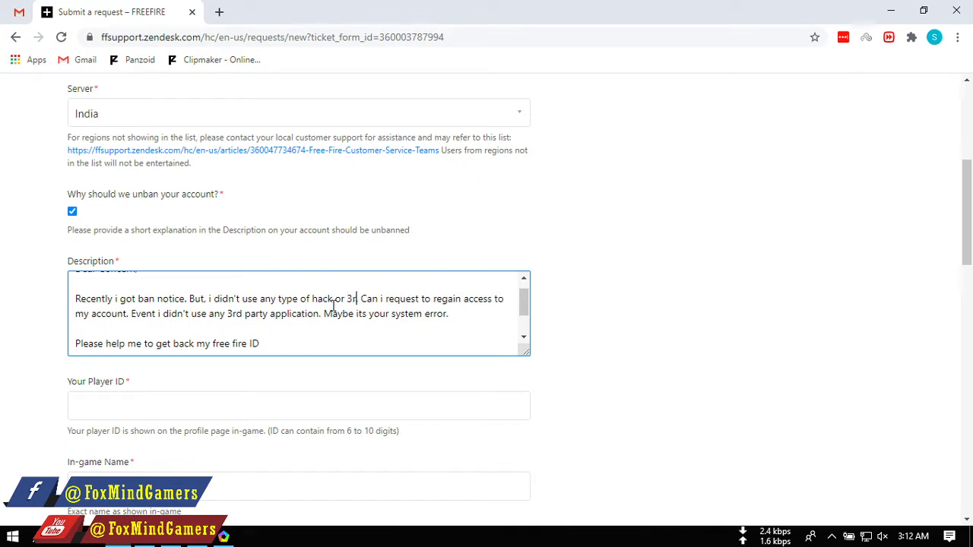
pyautogui.write('ty apps.')
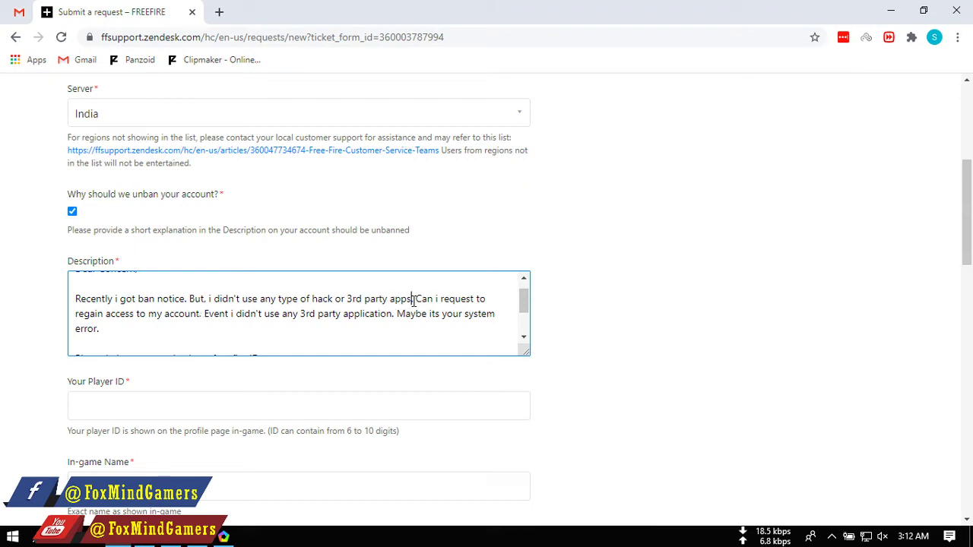
pyautogui.moveTo(414, 299); pyautogui.dragTo(200, 315)
pyautogui.click(235, 315)
pyautogui.click(99, 329)
pyautogui.write('r')
pyautogui.write('or by h')
pyautogui.write('y hackers')
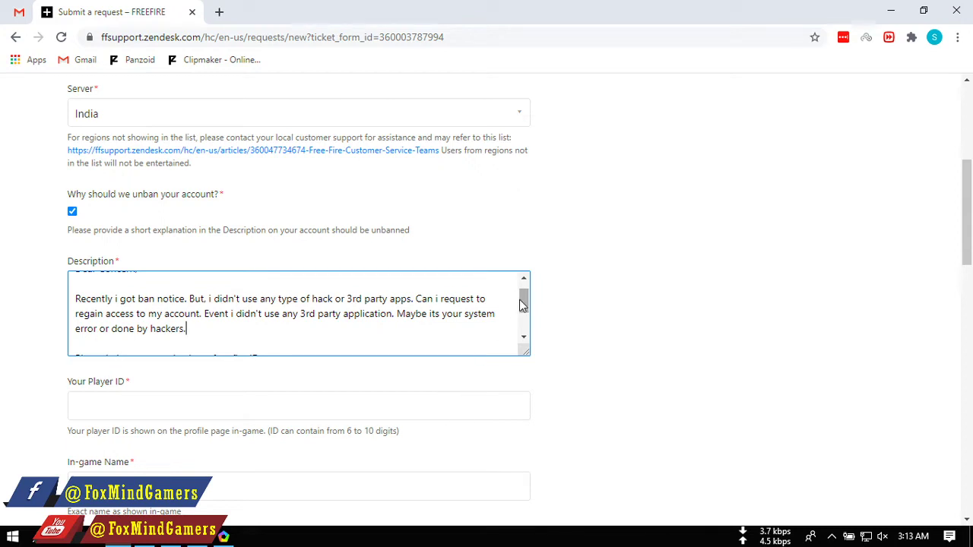
# Reword the closing request to begin 'So, please'.
pyautogui.scroll(-1, 523, 304)
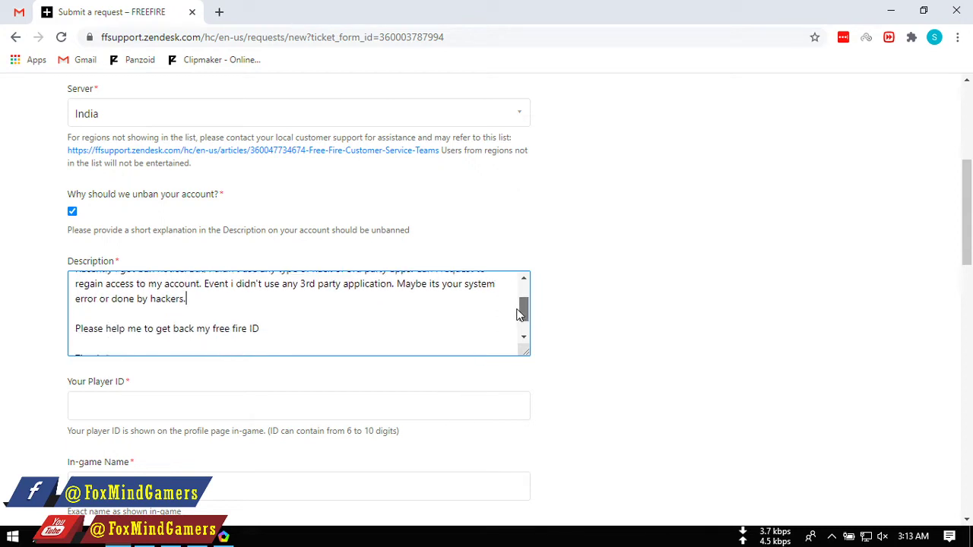
pyautogui.click(75, 308)
pyautogui.write('So.')
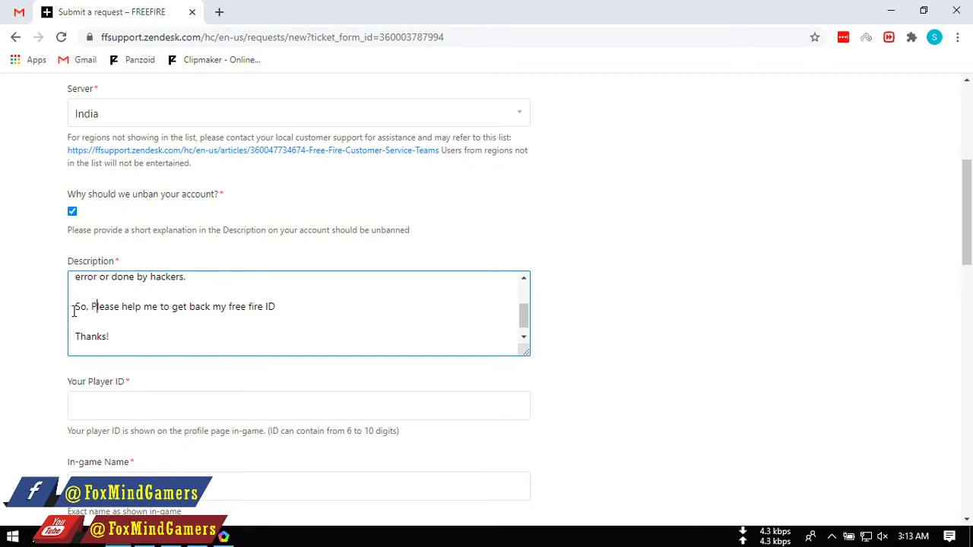
pyautogui.press('BackSpace')
pyautogui.write('p')
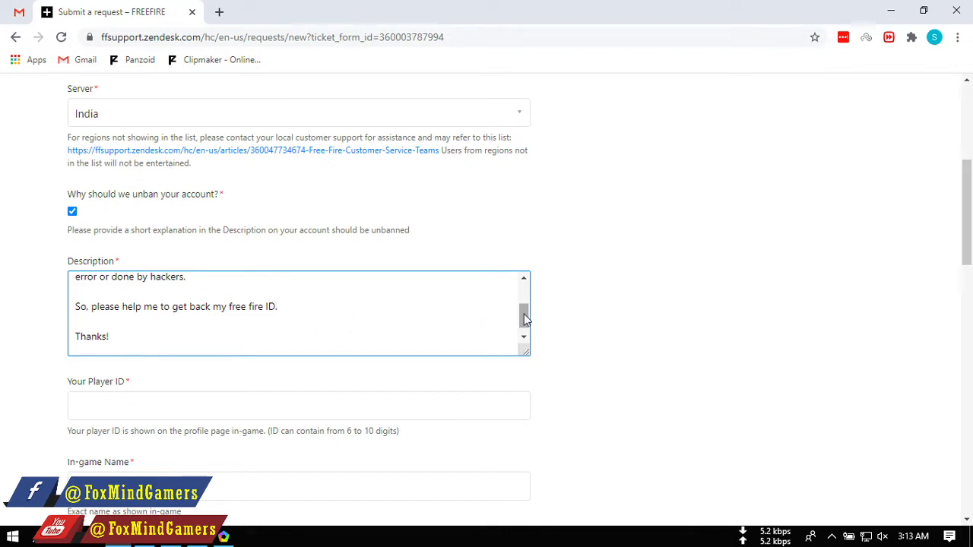
# Review the finished Description letter from 'Dear Concern,' to 'Thanks!'.
pyautogui.moveTo(524, 314)
pyautogui.mouseDown()
pyautogui.moveTo(526, 298)
pyautogui.moveTo(531, 308)
pyautogui.mouseUp()
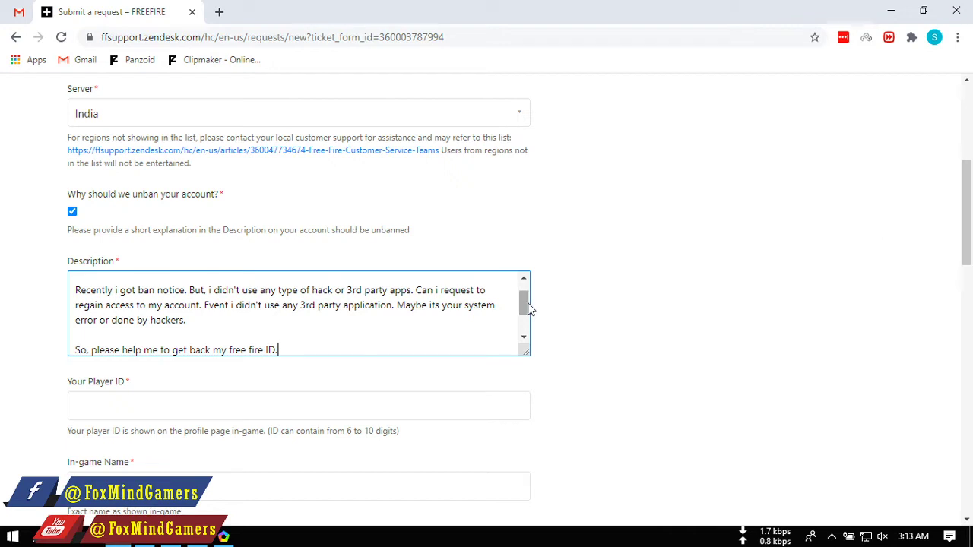
pyautogui.moveTo(526, 307); pyautogui.dragTo(526, 295)
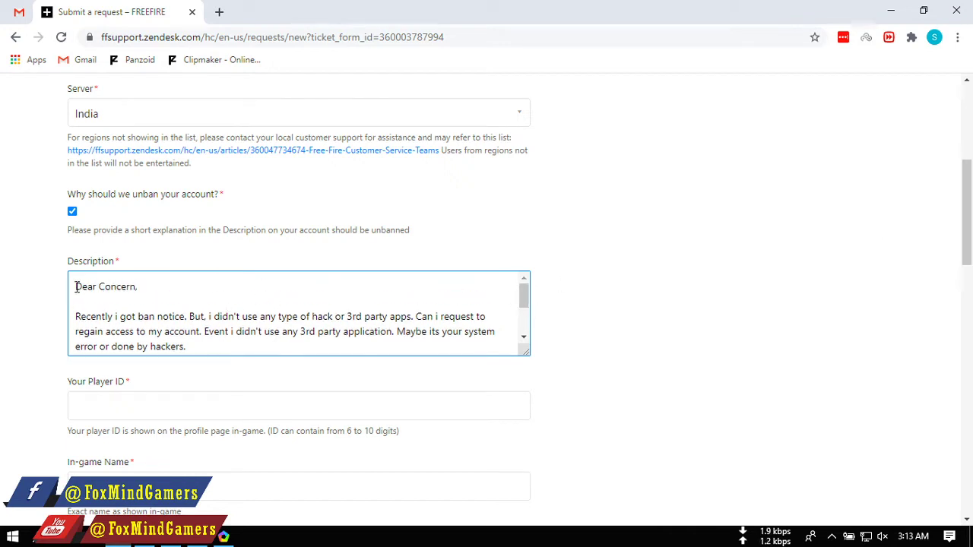
pyautogui.moveTo(76, 287); pyautogui.dragTo(176, 377)
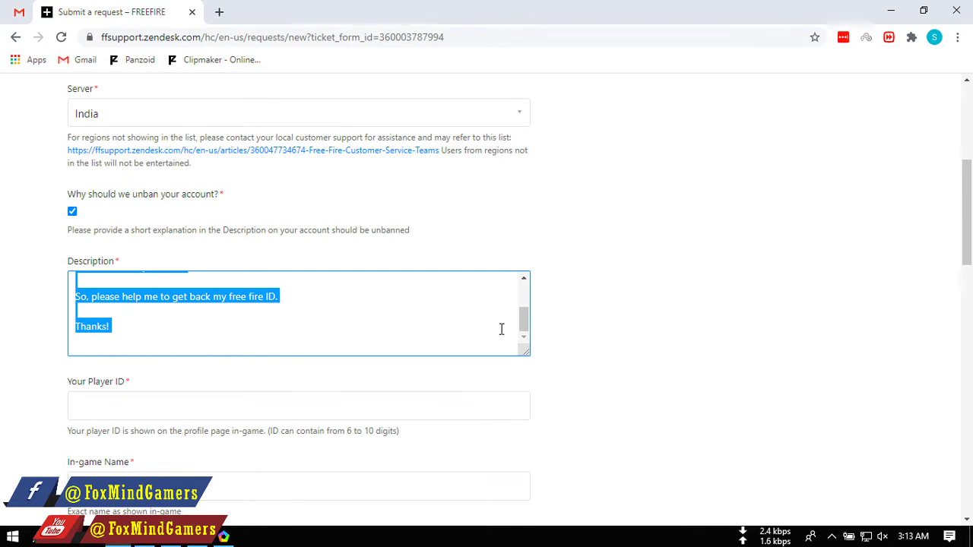
pyautogui.click(211, 352)
pyautogui.moveTo(967, 243); pyautogui.dragTo(970, 312)
pyautogui.scroll(1, 200, 141)
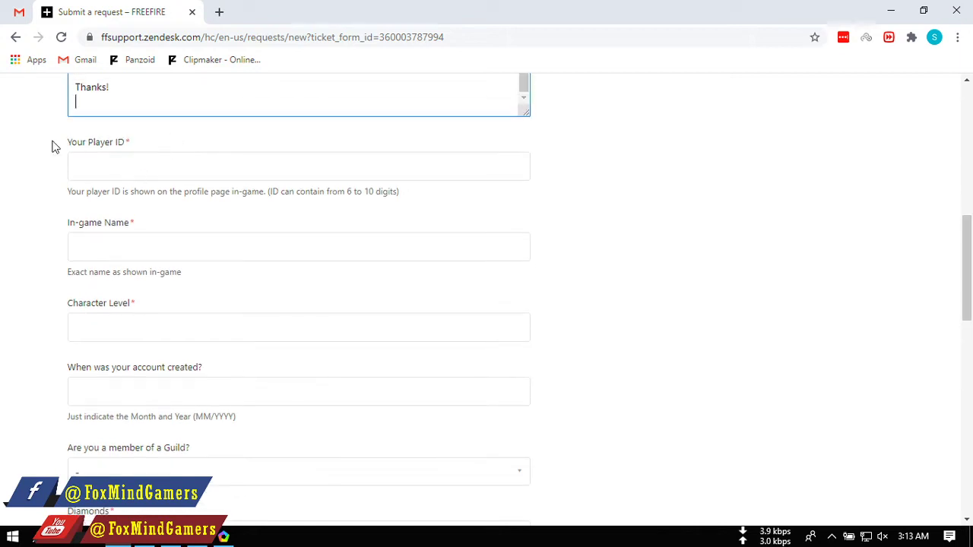
pyautogui.moveTo(969, 273); pyautogui.dragTo(970, 226)
pyautogui.moveTo(524, 286)
pyautogui.mouseDown()
pyautogui.moveTo(528, 258)
pyautogui.moveTo(534, 291)
pyautogui.mouseUp()
pyautogui.moveTo(970, 221); pyautogui.dragTo(970, 237)
pyautogui.moveTo(525, 221); pyautogui.dragTo(528, 196)
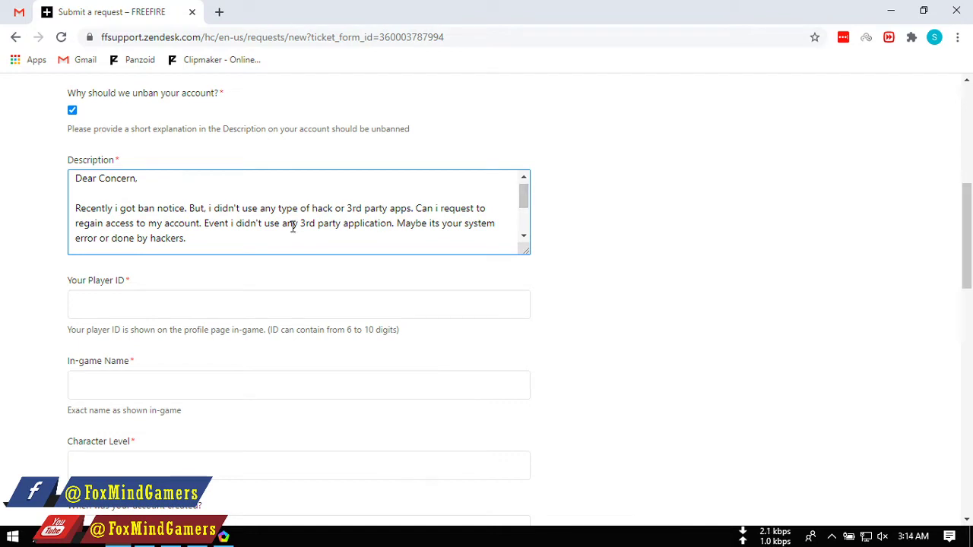
pyautogui.moveTo(523, 194); pyautogui.dragTo(523, 210)
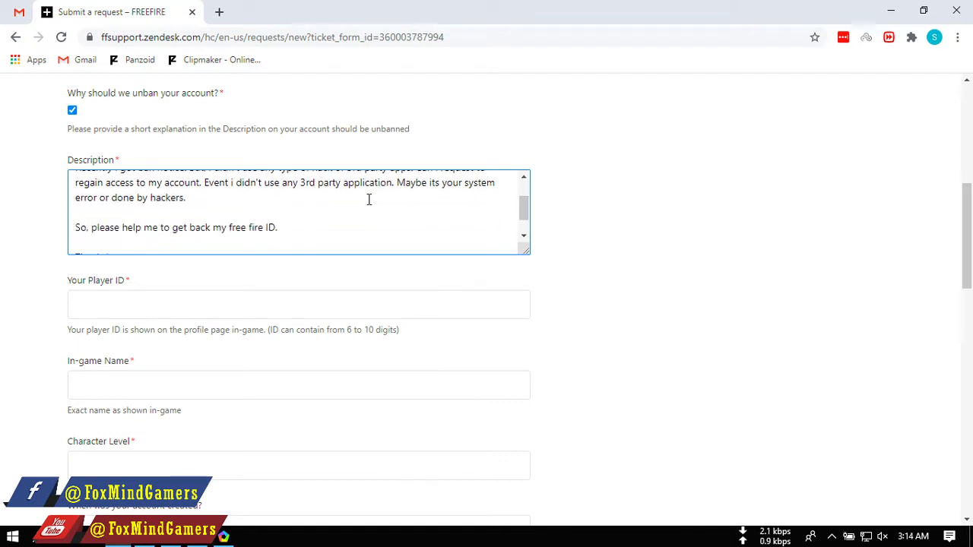
pyautogui.moveTo(971, 215); pyautogui.dragTo(971, 235)
# Enter the account's player ID in the 'Your Player ID' field.
pyautogui.click(85, 223)
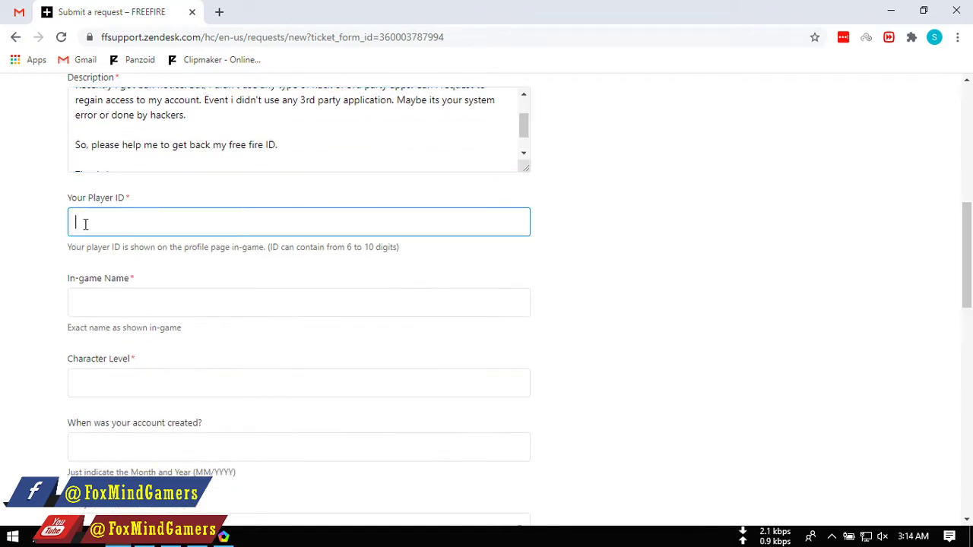
pyautogui.write('521632105')
pyautogui.click(215, 268)
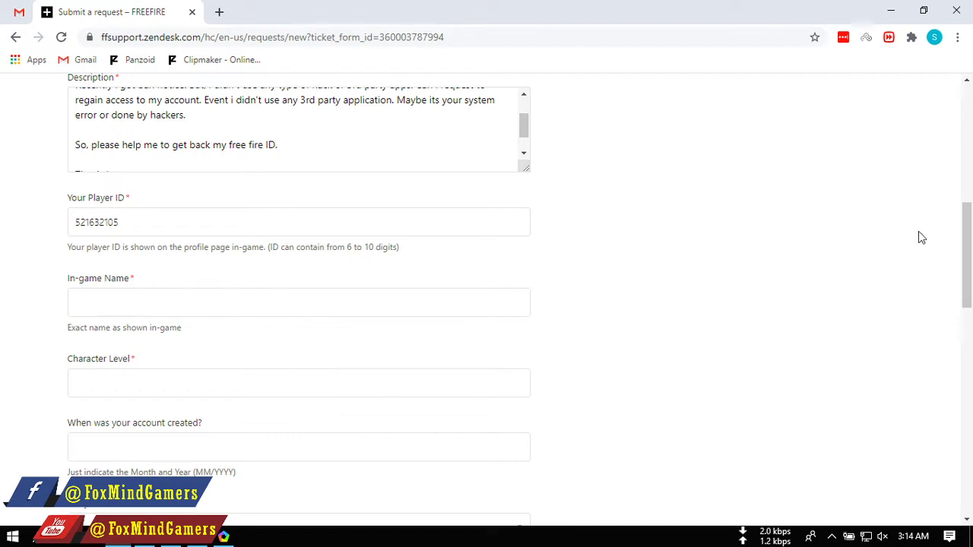
pyautogui.moveTo(969, 239); pyautogui.dragTo(970, 251)
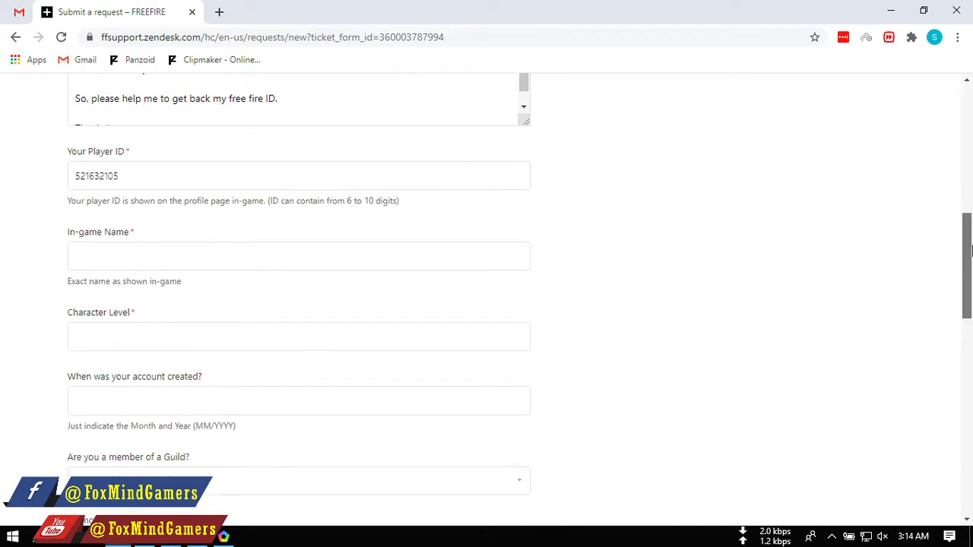
# Read the In-game Name field and its exact-name hint, then focus the character level field.
pyautogui.click(127, 259)
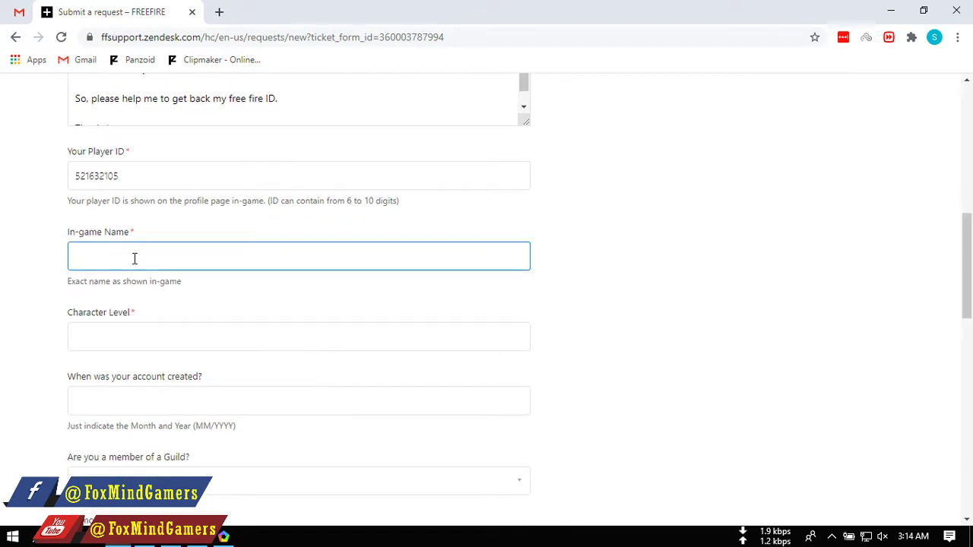
pyautogui.moveTo(65, 285); pyautogui.dragTo(182, 291)
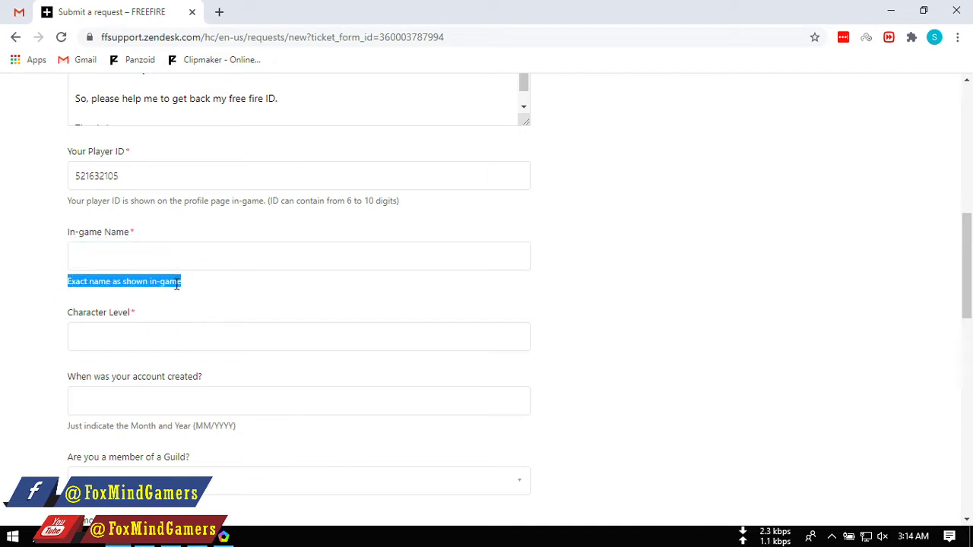
pyautogui.click(177, 285)
pyautogui.moveTo(68, 289); pyautogui.dragTo(192, 293)
pyautogui.click(178, 260)
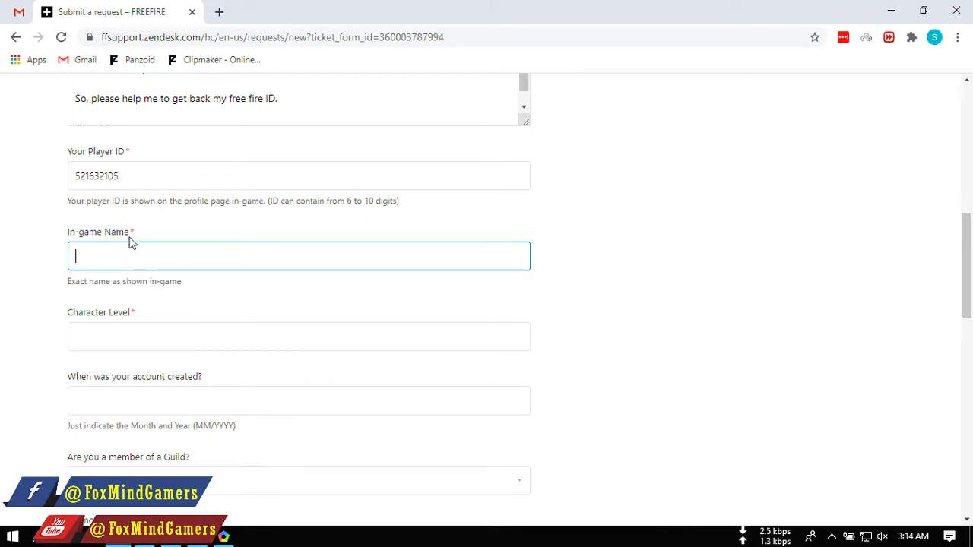
pyautogui.moveTo(67, 232); pyautogui.dragTo(130, 235)
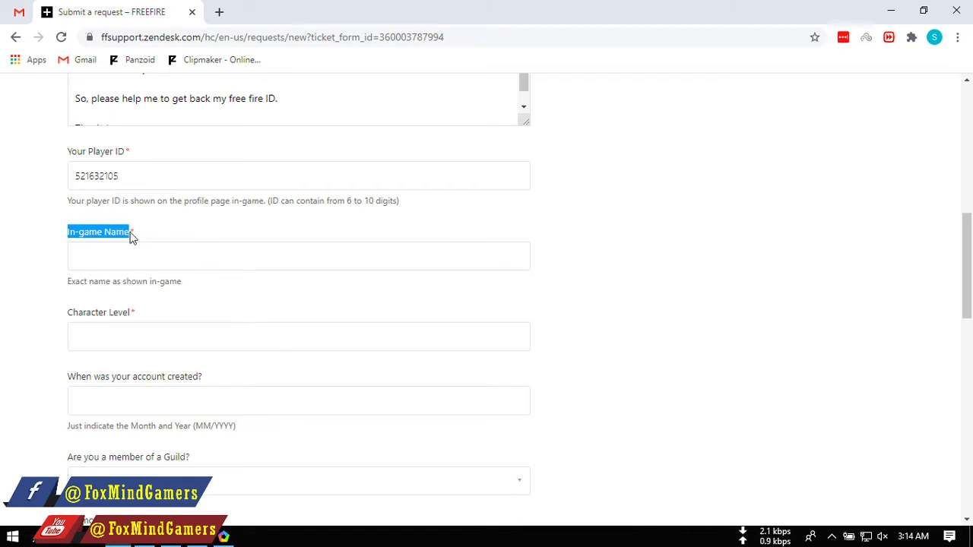
pyautogui.moveTo(963, 238); pyautogui.dragTo(882, 271)
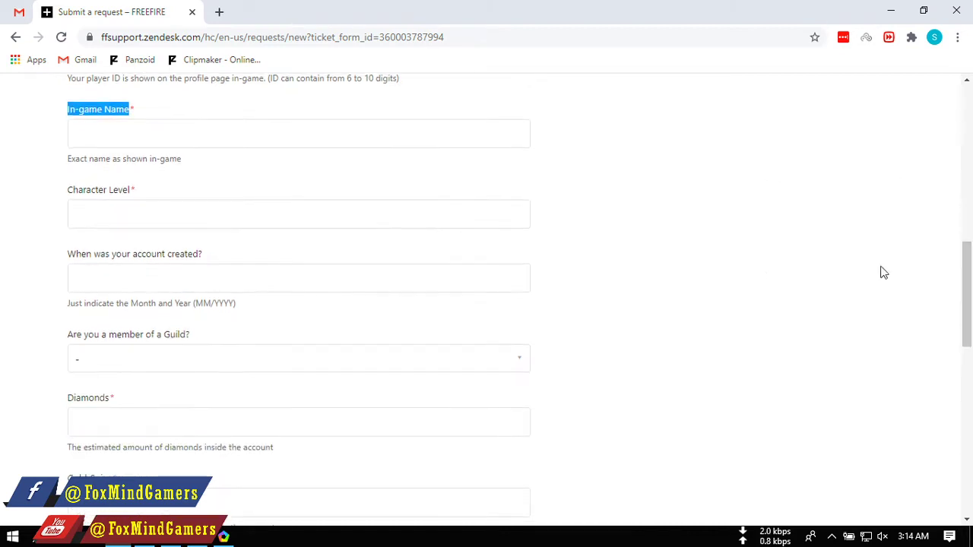
pyautogui.click(173, 219)
pyautogui.click(335, 174)
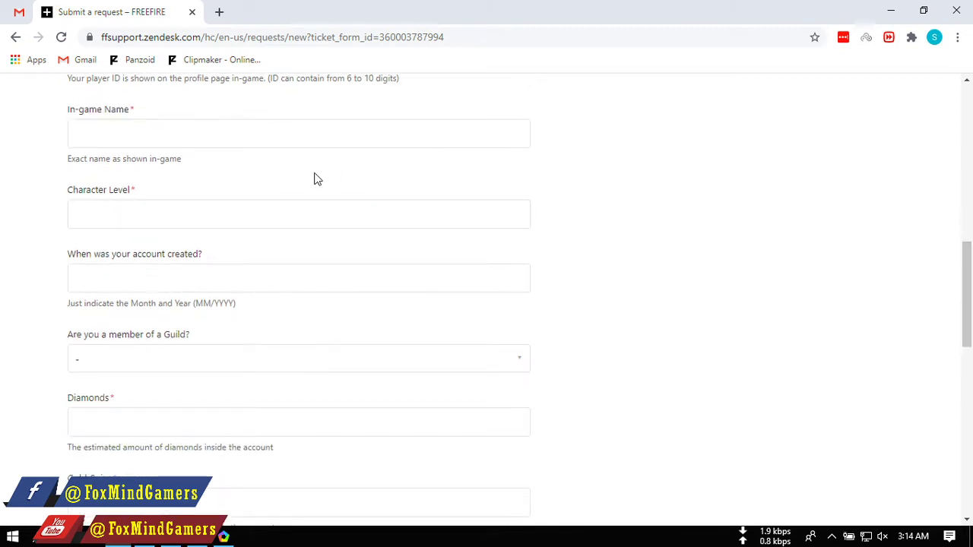
pyautogui.click(80, 214)
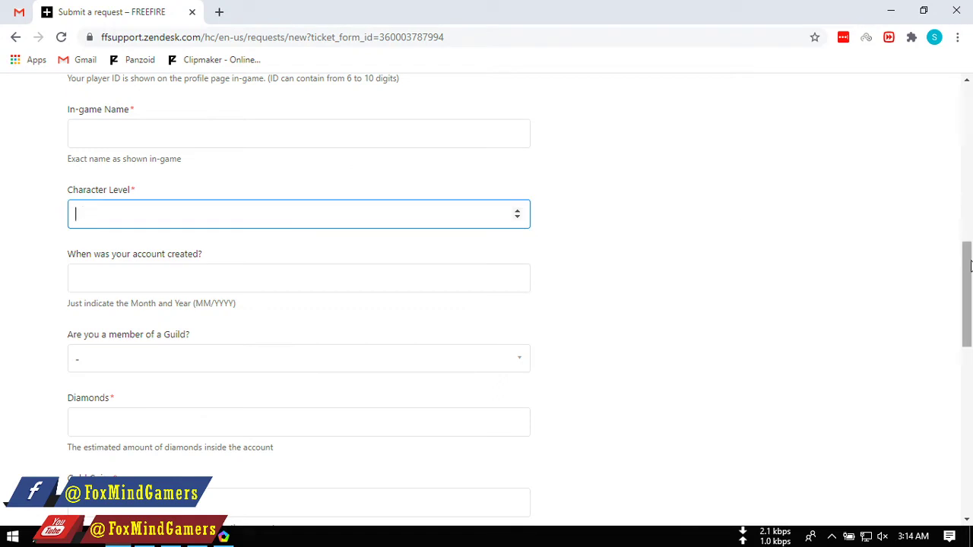
# Enter 10/2018 as the month and year the account was created.
pyautogui.moveTo(968, 248); pyautogui.dragTo(967, 266)
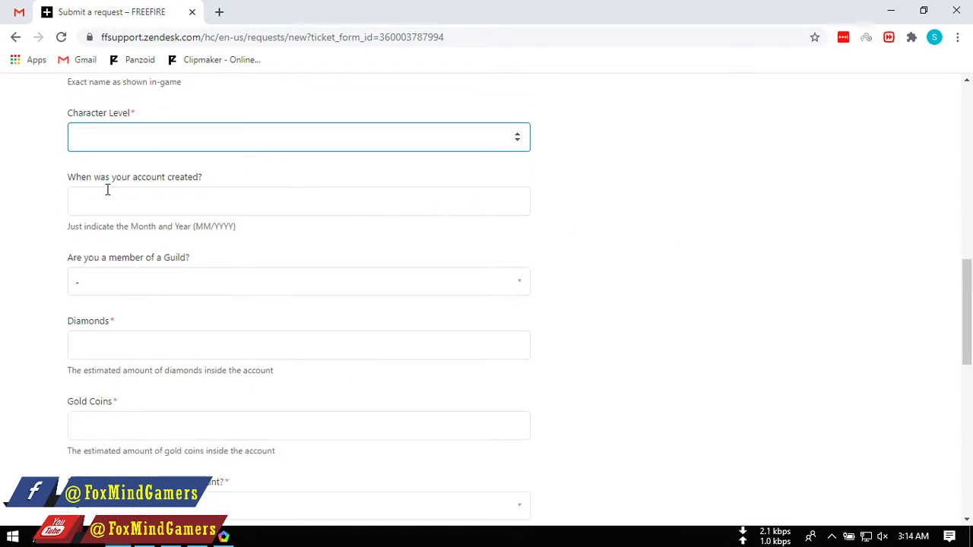
pyautogui.moveTo(84, 226); pyautogui.dragTo(231, 228)
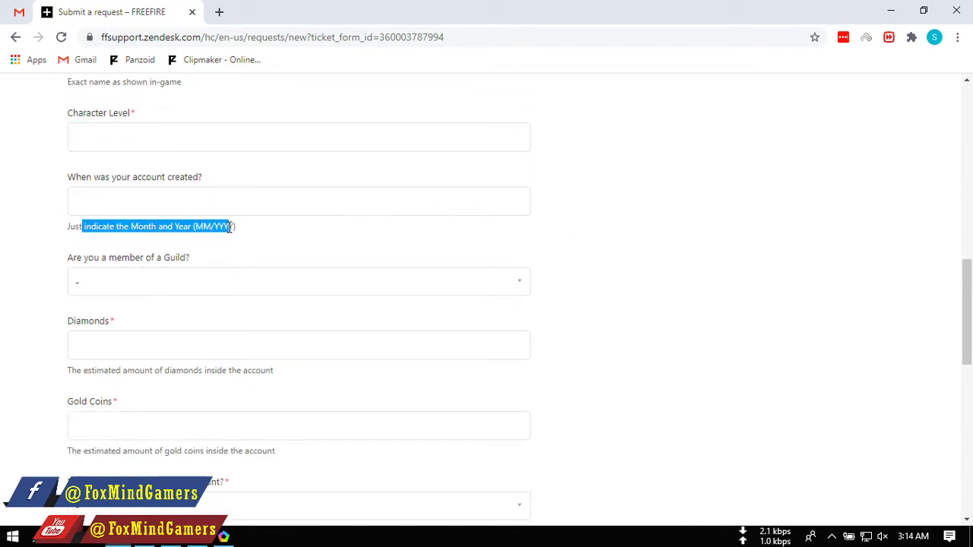
pyautogui.click(265, 237)
pyautogui.click(126, 202)
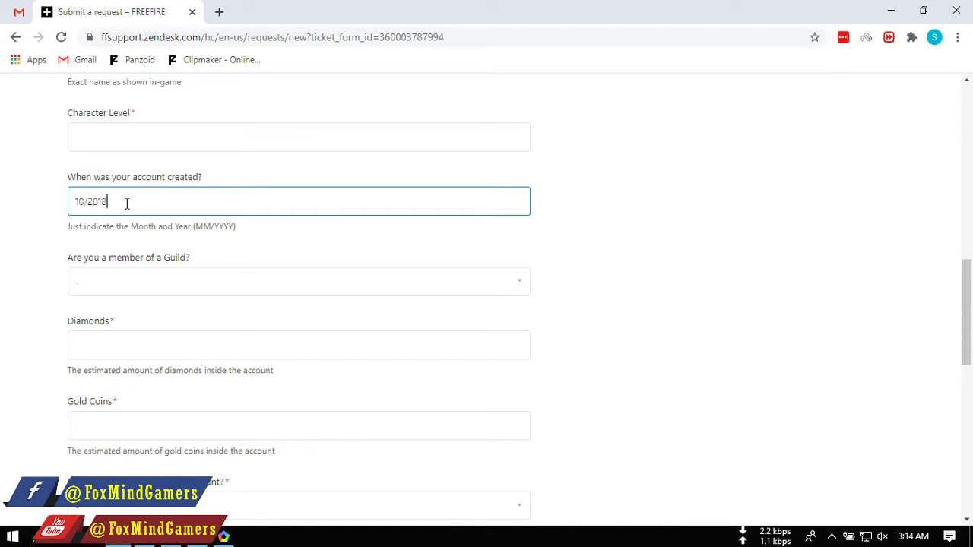
pyautogui.click(238, 266)
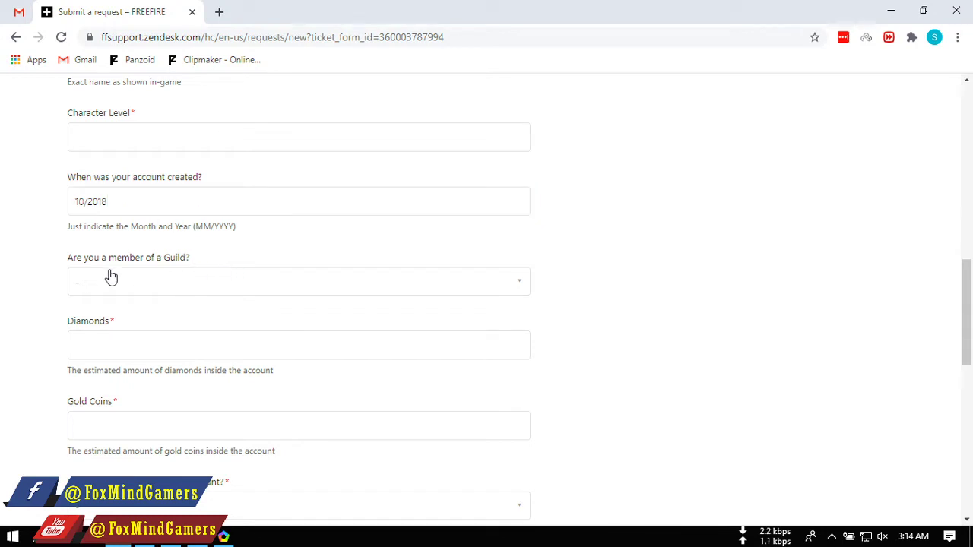
pyautogui.click(158, 287)
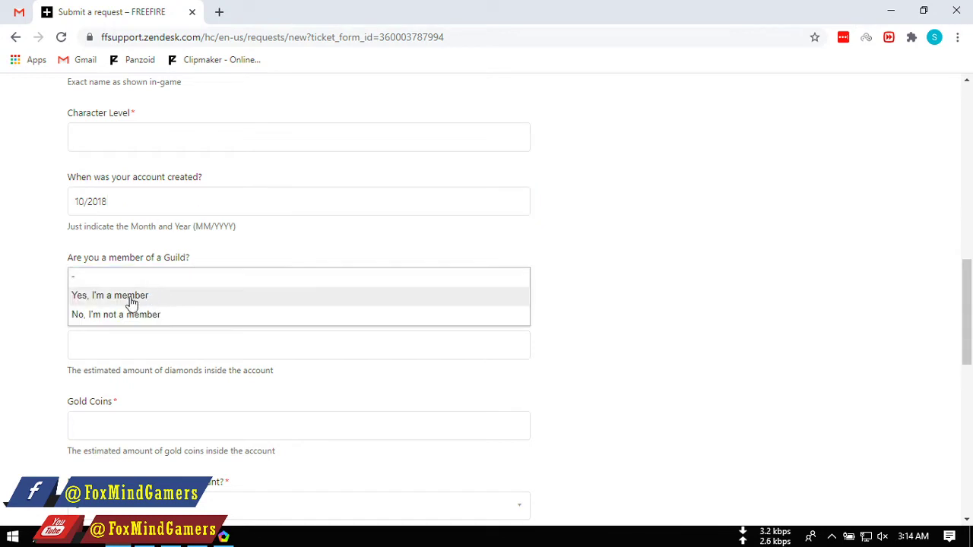
pyautogui.click(130, 303)
pyautogui.click(106, 344)
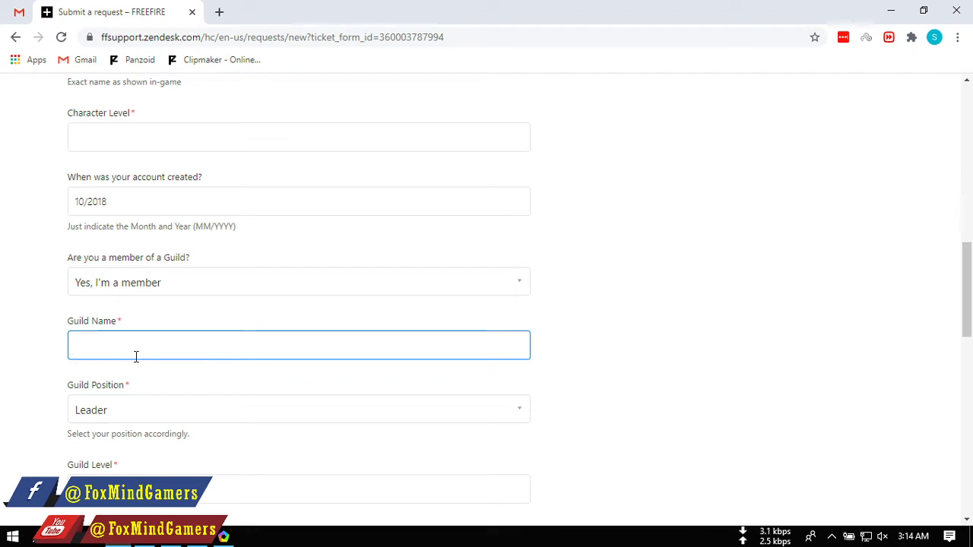
pyautogui.scroll(-2, 970, 287)
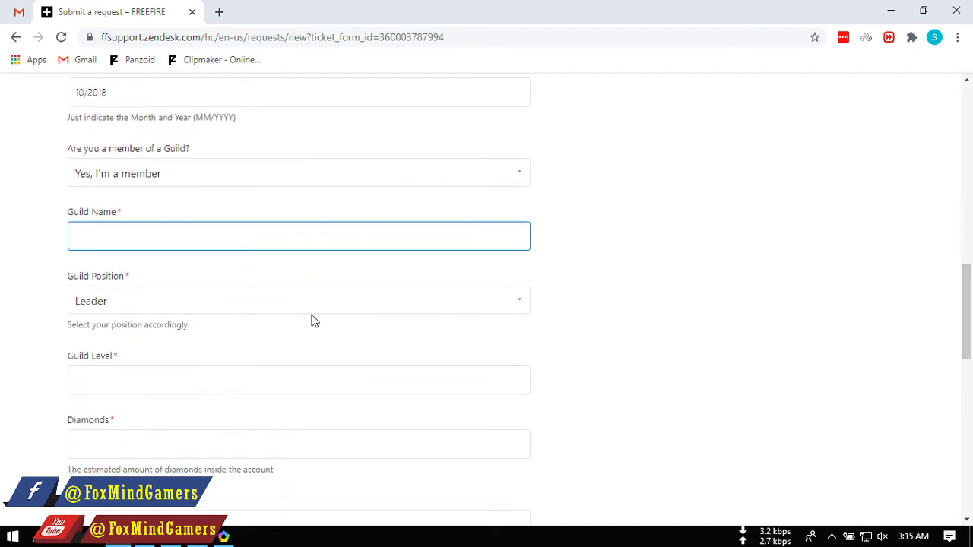
pyautogui.click(225, 259)
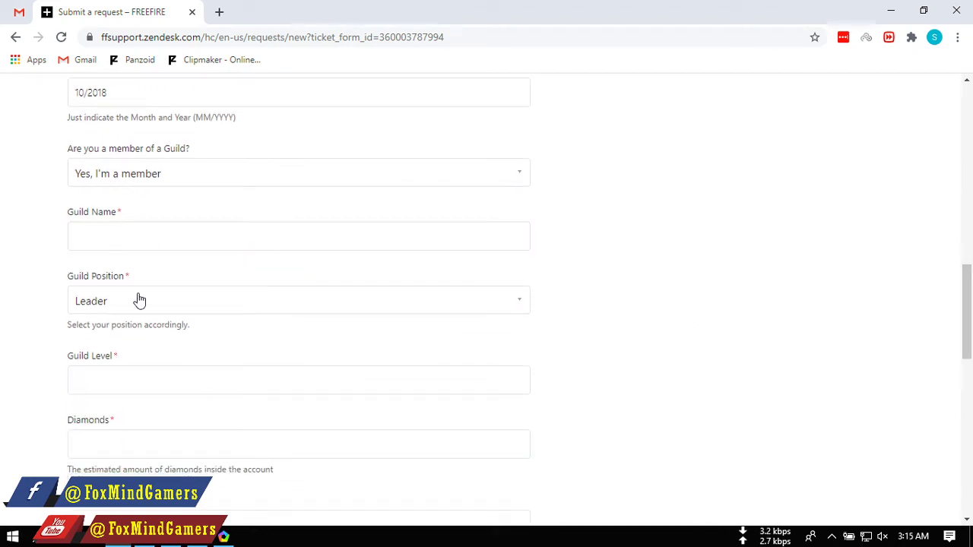
pyautogui.scroll(-1, 967, 312)
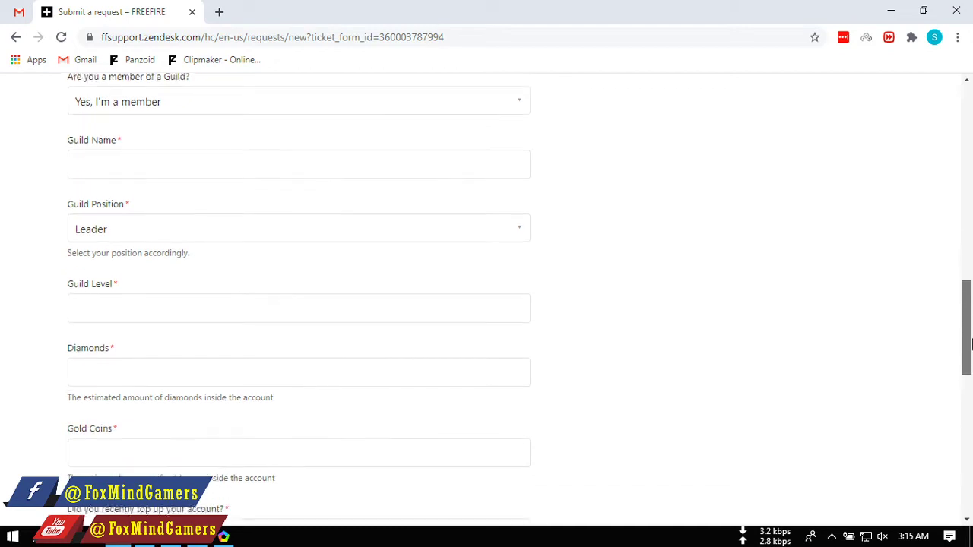
pyautogui.click(133, 219)
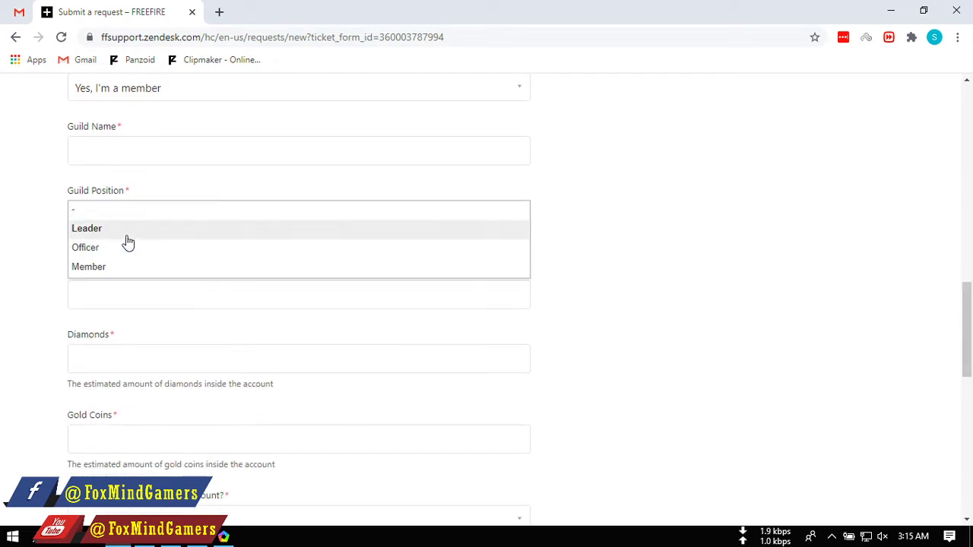
pyautogui.click(183, 184)
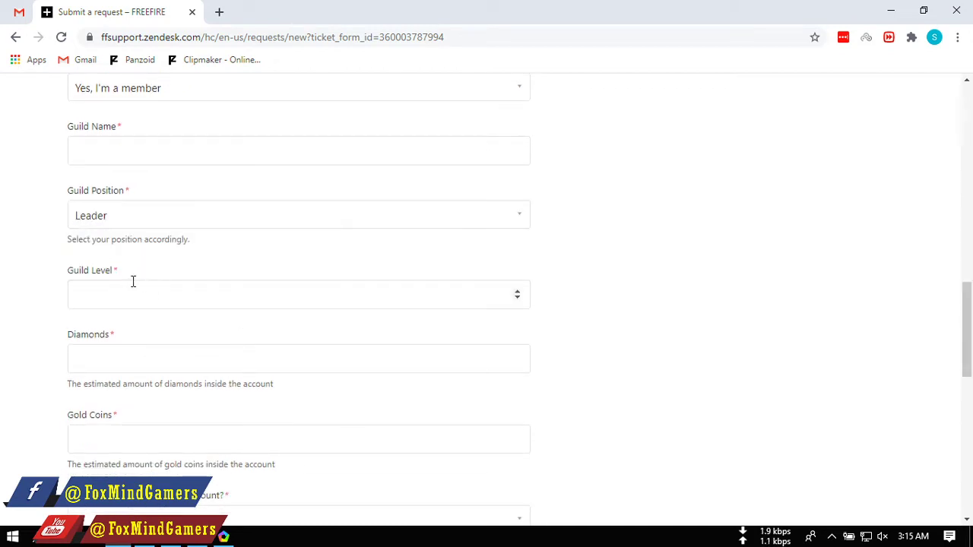
pyautogui.click(108, 296)
pyautogui.moveTo(970, 291); pyautogui.dragTo(969, 309)
pyautogui.click(218, 203)
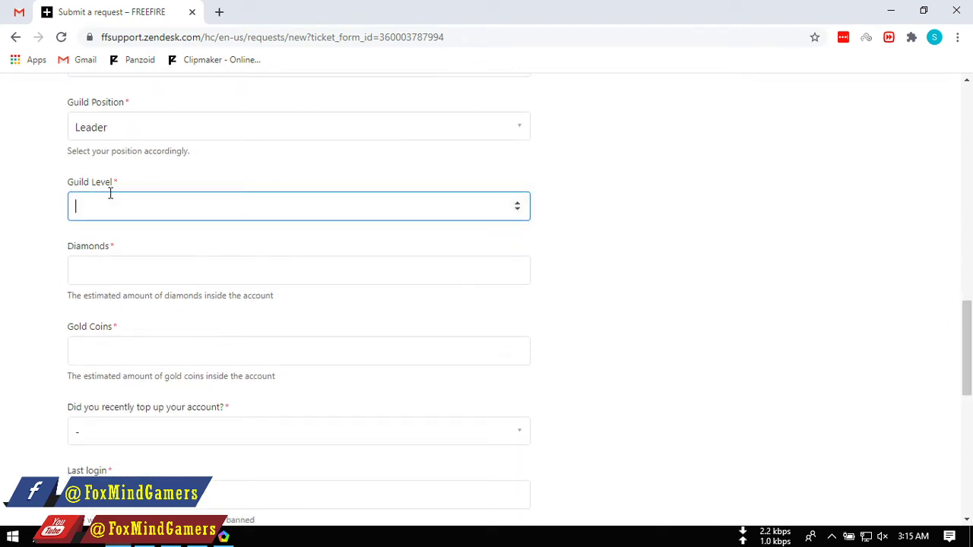
pyautogui.click(87, 185)
pyautogui.moveTo(68, 184); pyautogui.dragTo(122, 185)
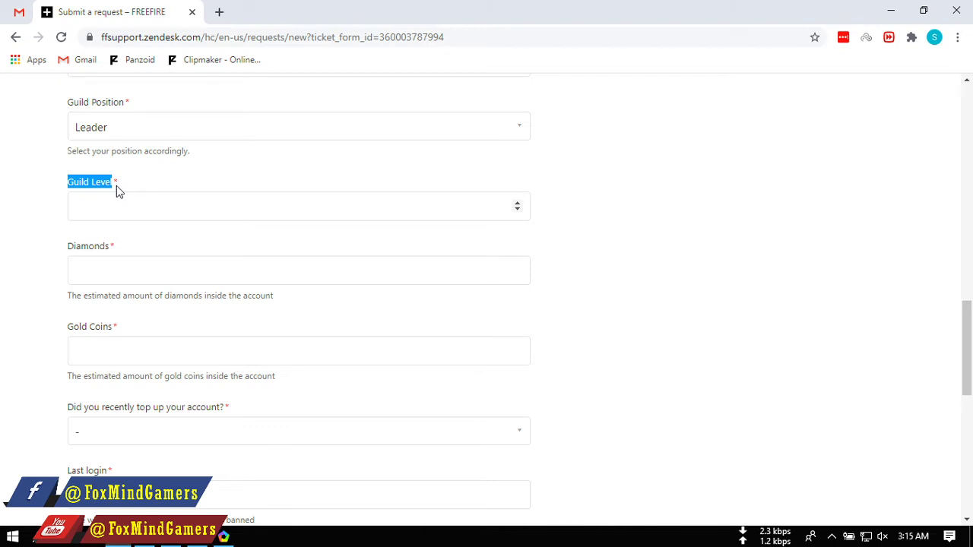
pyautogui.click(123, 266)
pyautogui.click(96, 199)
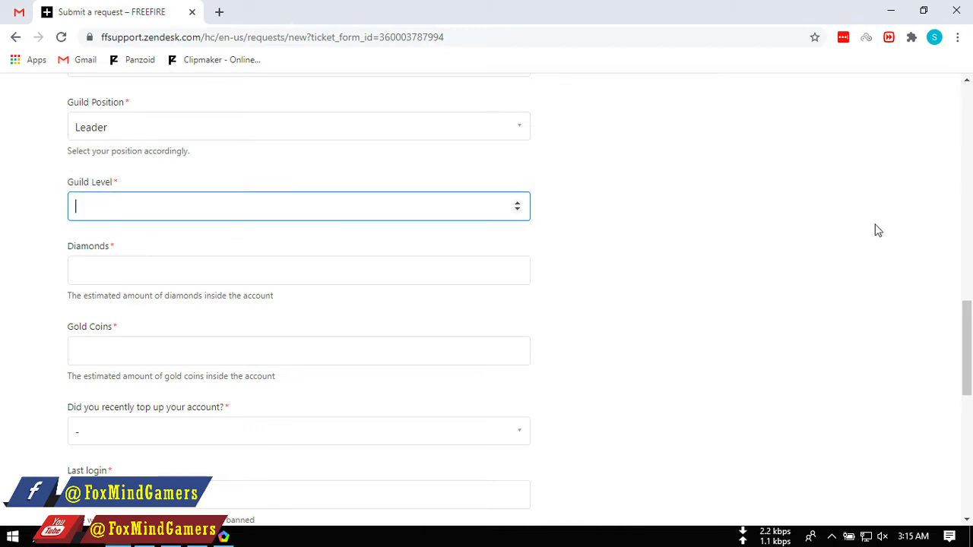
# Look over the Diamonds and Gold Coins fields, leaving them blank.
pyautogui.moveTo(967, 346); pyautogui.dragTo(967, 352)
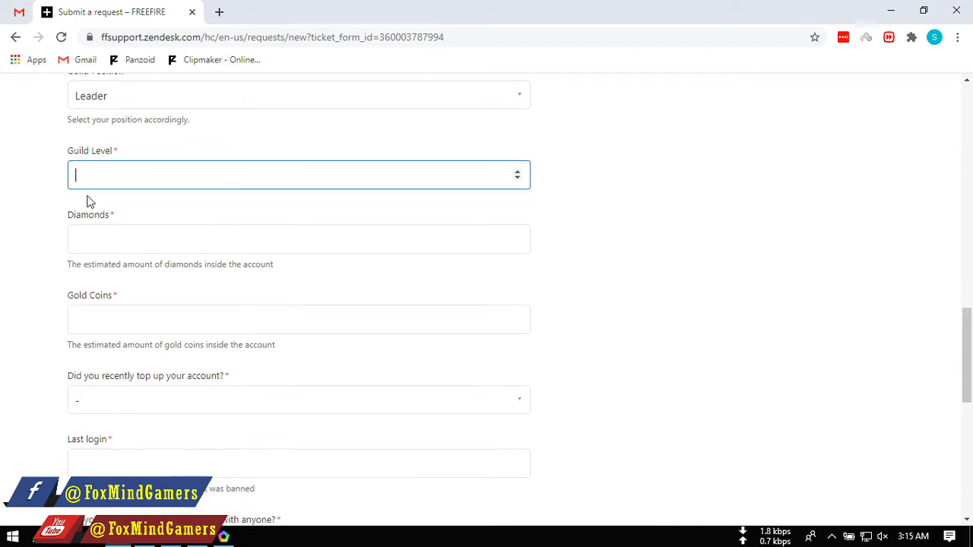
pyautogui.moveTo(61, 215); pyautogui.dragTo(141, 222)
pyautogui.click(140, 221)
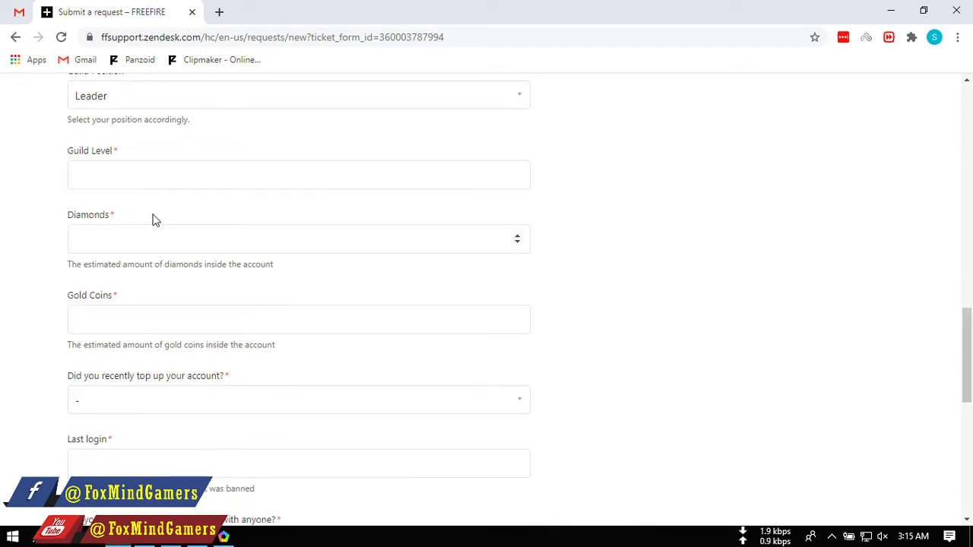
pyautogui.click(66, 217)
pyautogui.moveTo(120, 265); pyautogui.dragTo(271, 266)
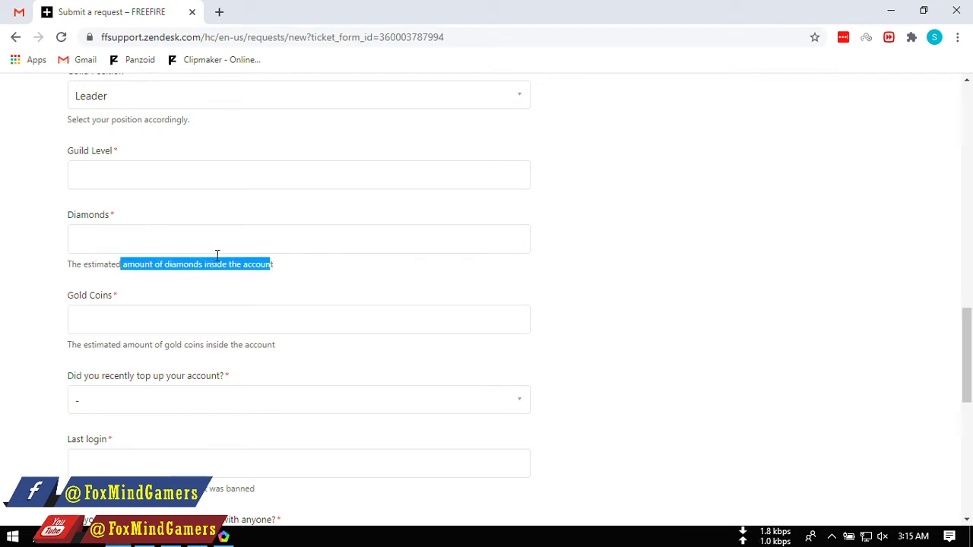
pyautogui.moveTo(66, 218); pyautogui.dragTo(103, 221)
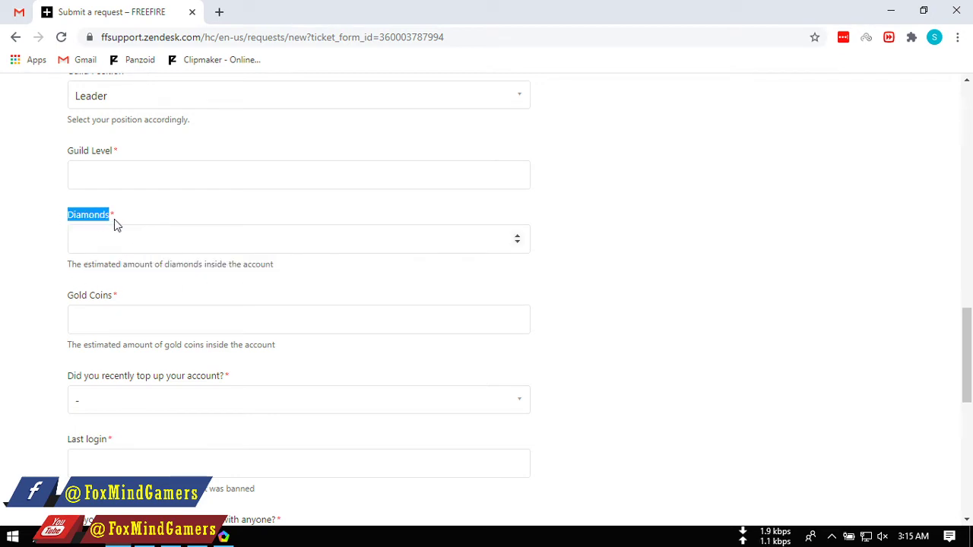
pyautogui.click(113, 241)
pyautogui.click(540, 238)
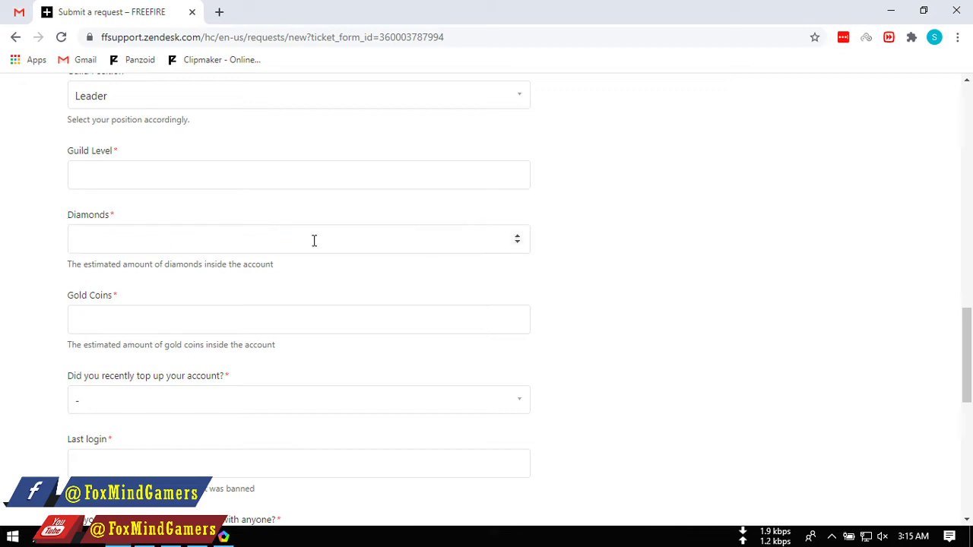
pyautogui.moveTo(104, 264); pyautogui.dragTo(122, 264)
pyautogui.moveTo(69, 298); pyautogui.dragTo(118, 302)
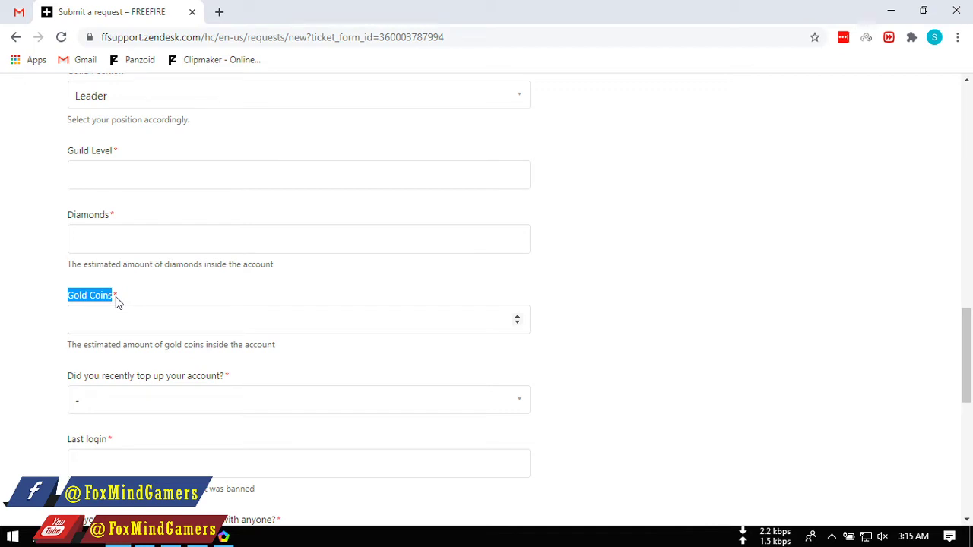
pyautogui.click(112, 312)
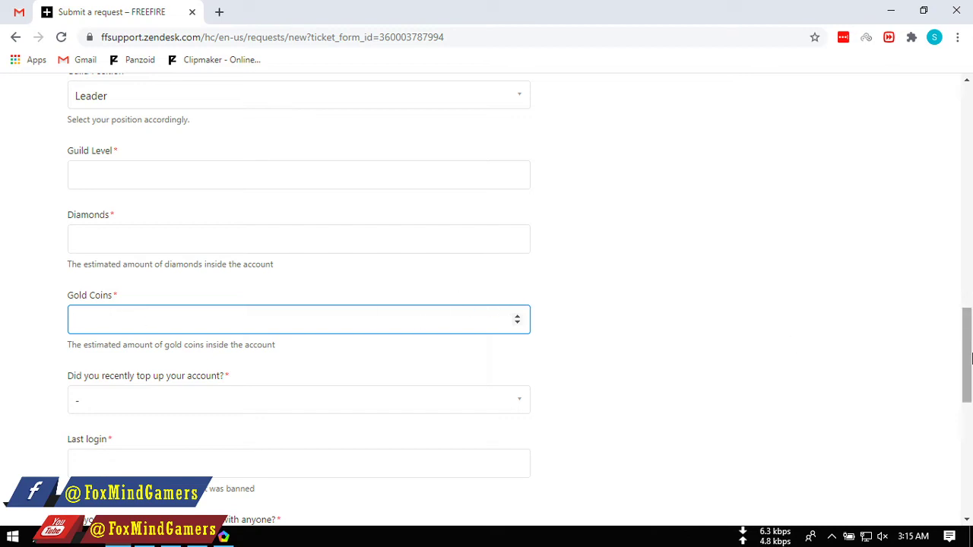
pyautogui.scroll(-2, 380, 288)
pyautogui.click(319, 251)
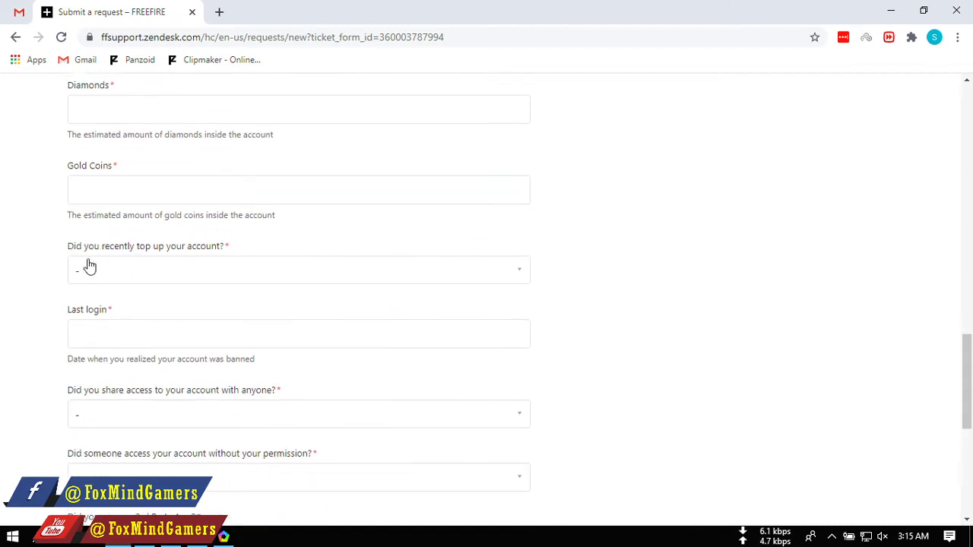
# Answer the top-up question with 'No, I didn't top-up'.
pyautogui.click(87, 268)
pyautogui.click(213, 237)
pyautogui.moveTo(63, 252); pyautogui.dragTo(215, 252)
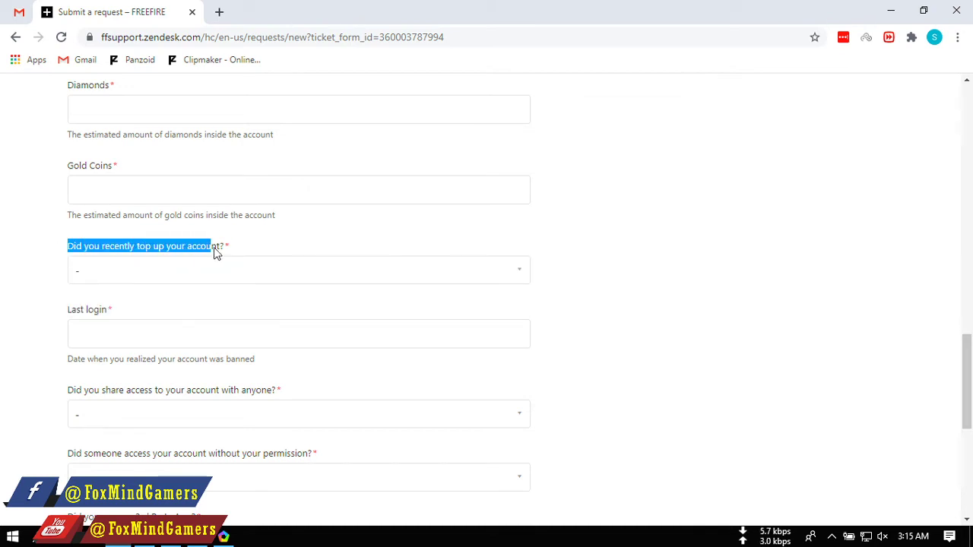
pyautogui.click(176, 271)
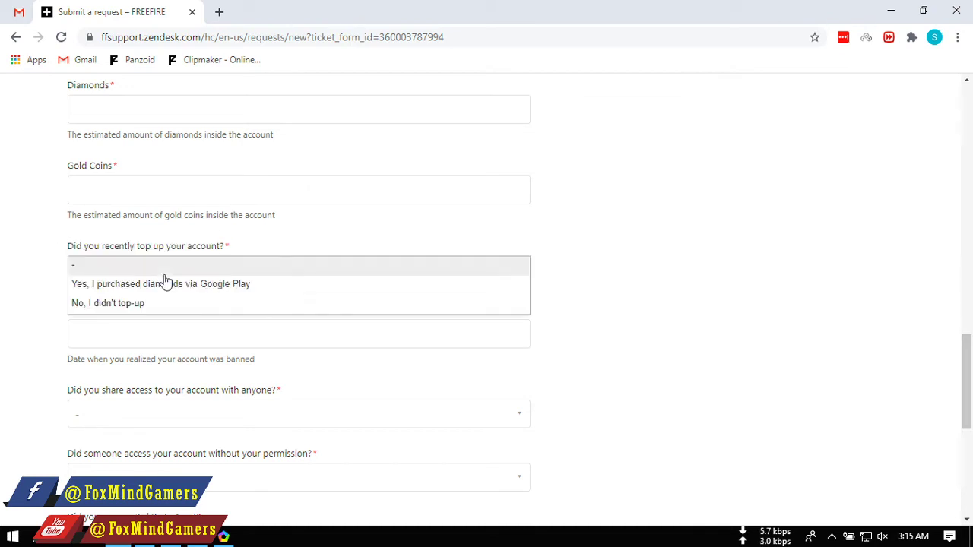
pyautogui.click(125, 305)
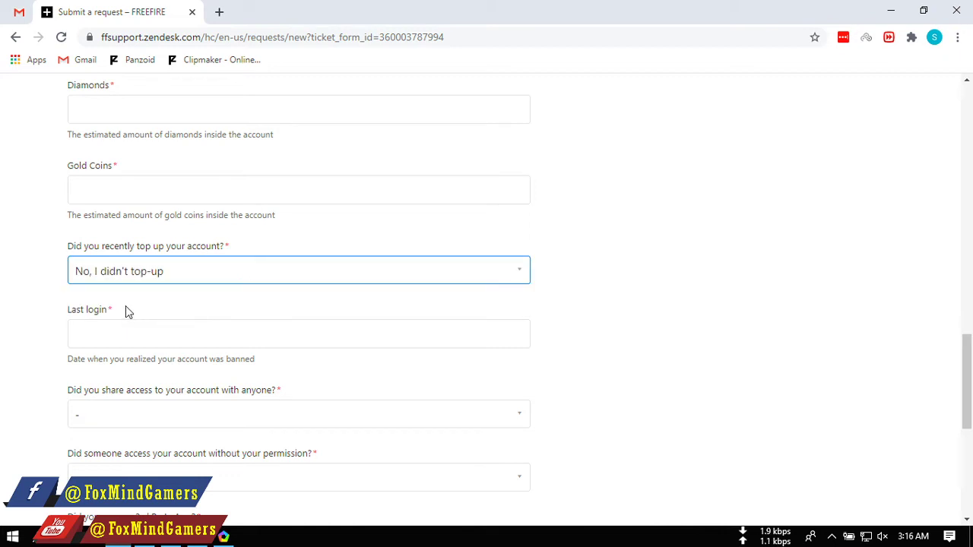
pyautogui.click(152, 271)
pyautogui.click(386, 222)
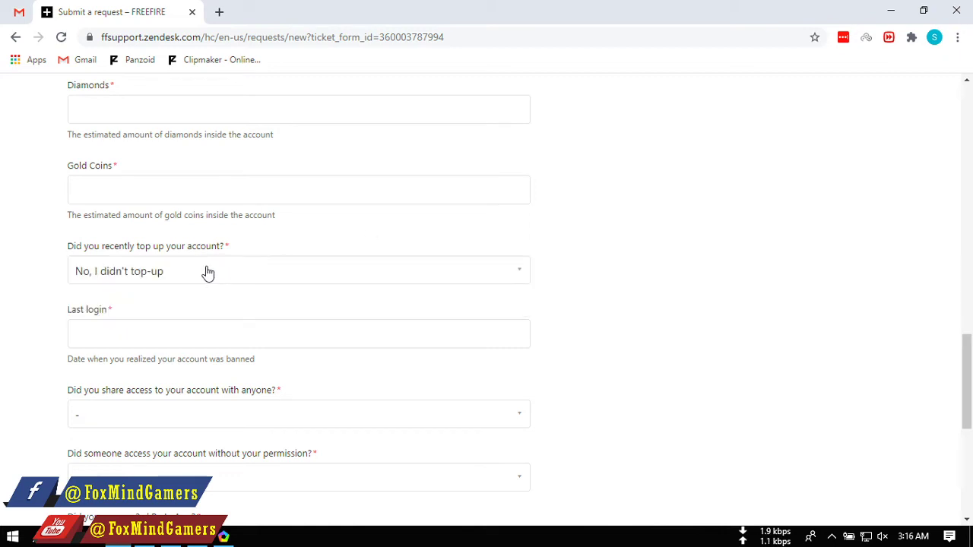
pyautogui.scroll(-2, 970, 326)
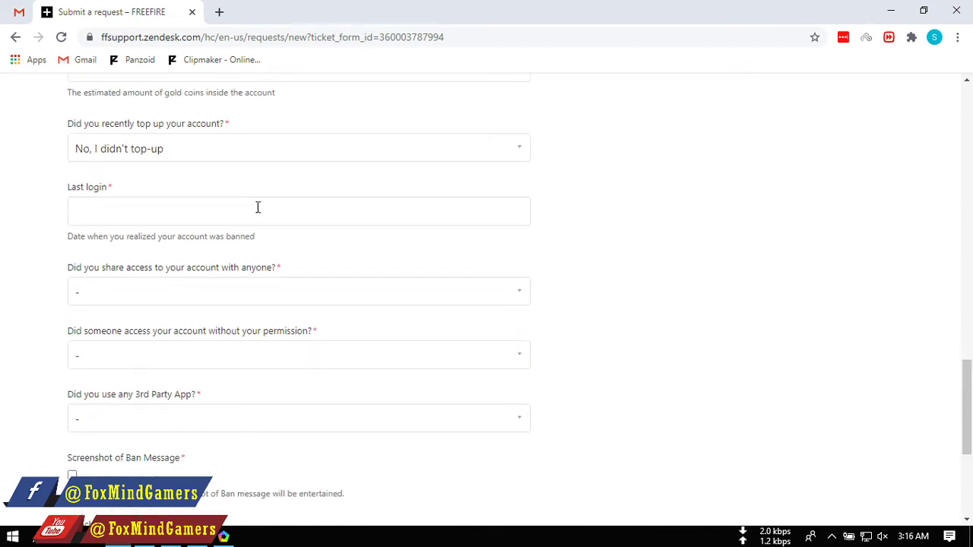
pyautogui.moveTo(68, 190); pyautogui.dragTo(109, 190)
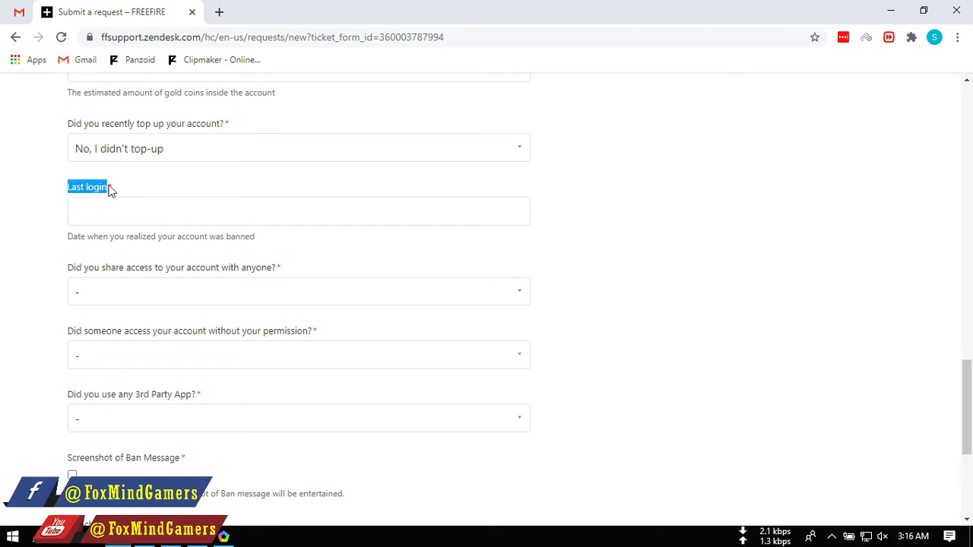
pyautogui.click(108, 208)
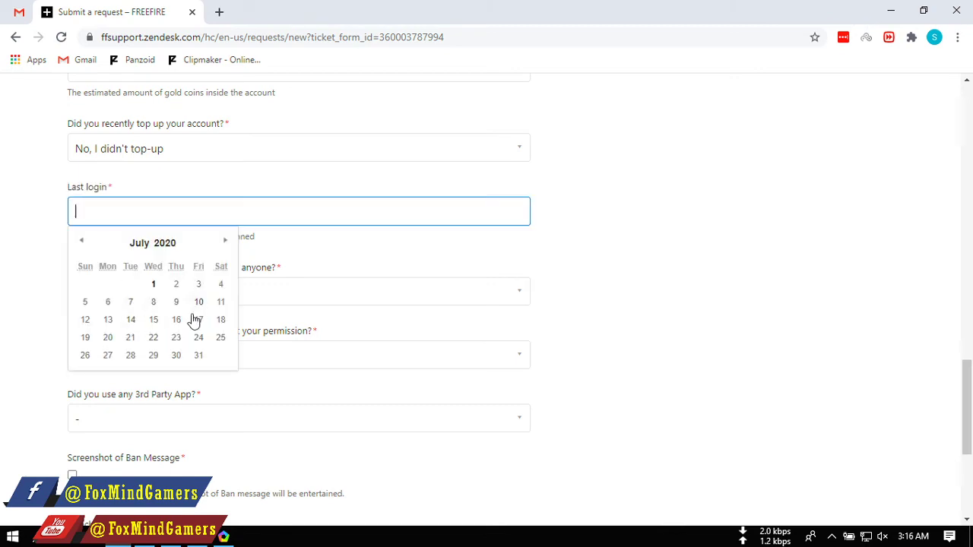
pyautogui.click(223, 242)
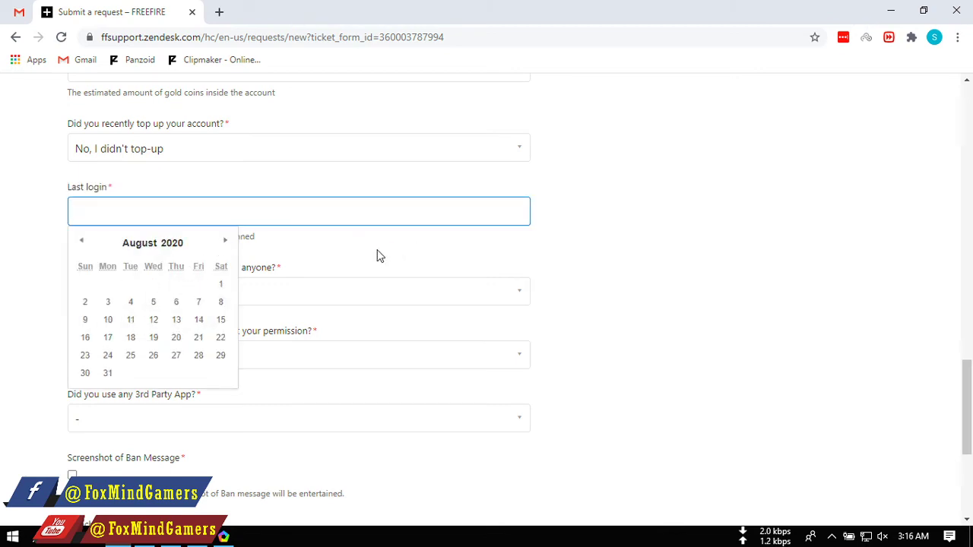
pyautogui.click(420, 261)
pyautogui.scroll(-1, 967, 403)
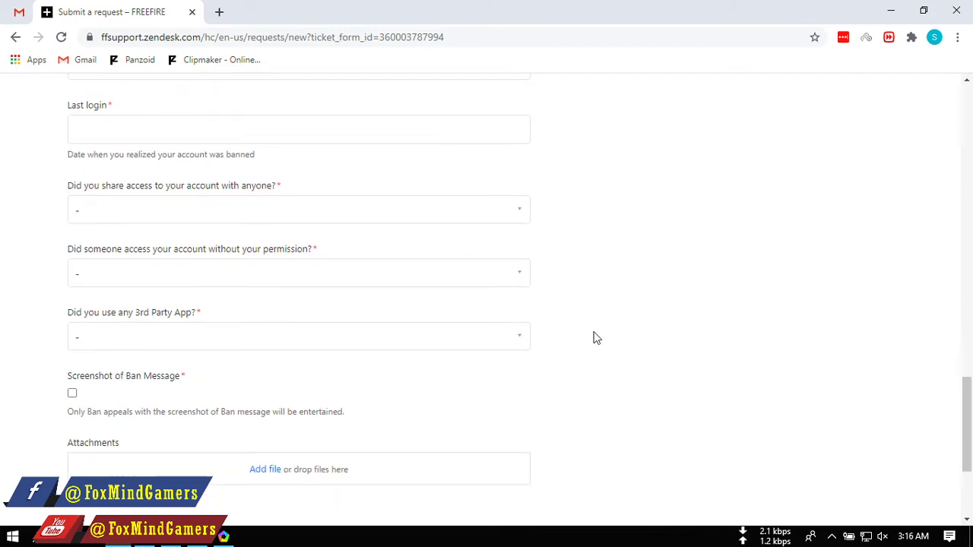
# Answer the account-sharing question that nobody else uses the account.
pyautogui.click(158, 217)
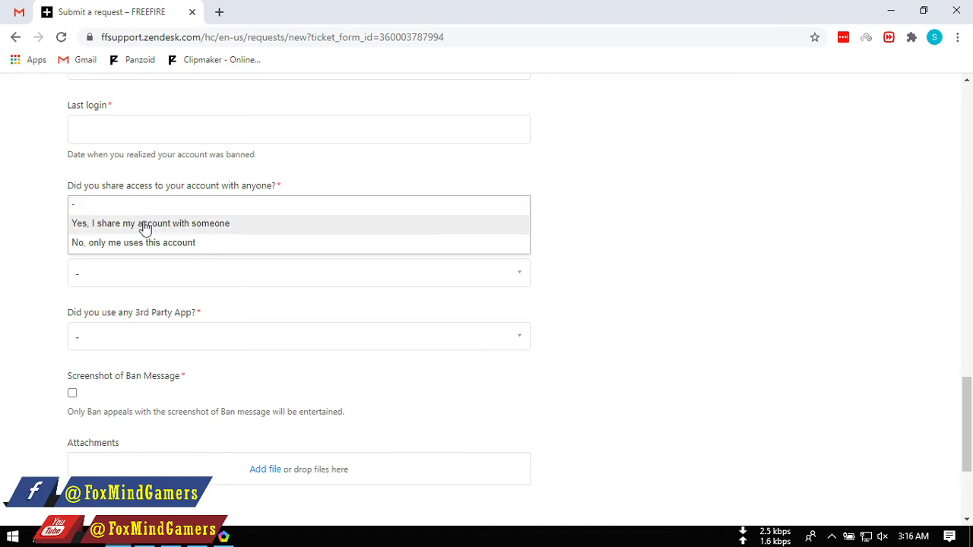
pyautogui.click(144, 226)
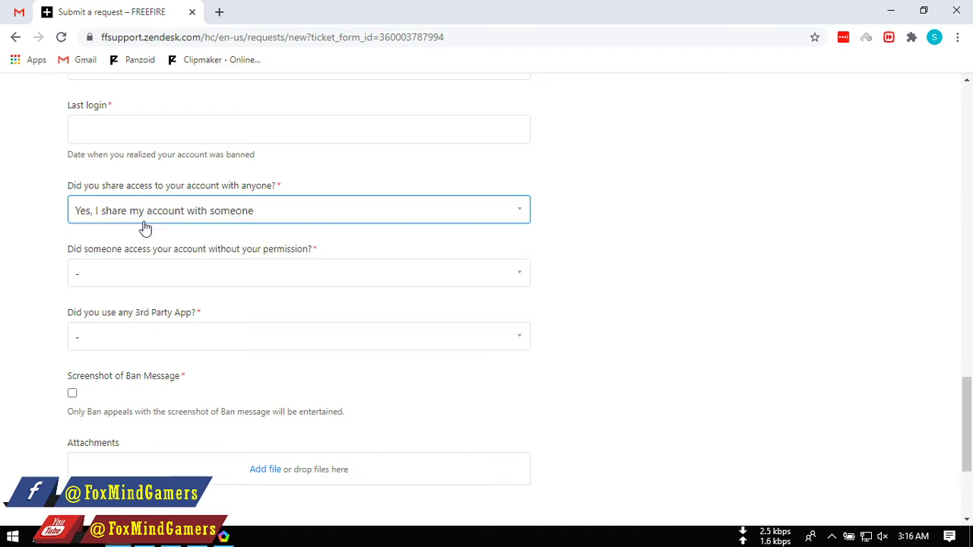
pyautogui.click(253, 219)
pyautogui.click(205, 245)
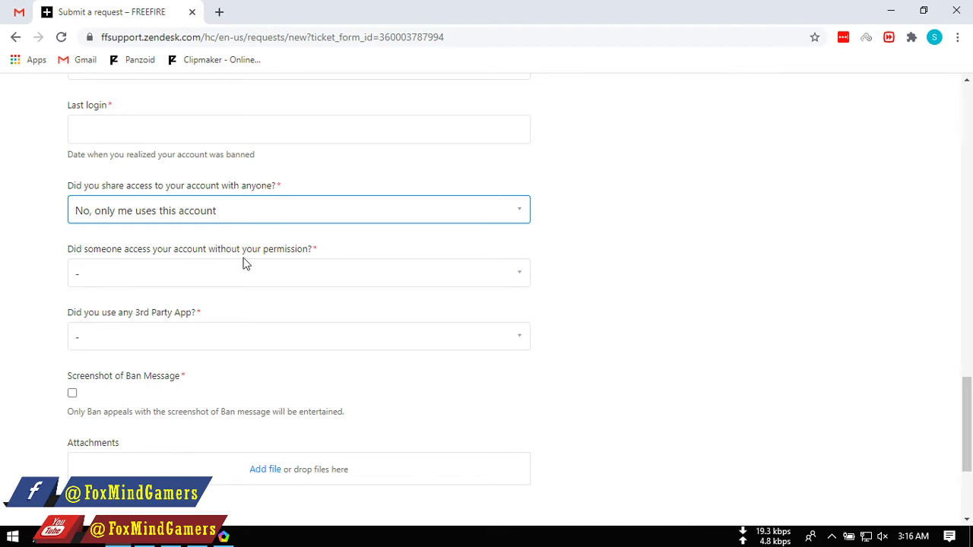
# Answer 'YES, my account was hacked!' to the unauthorized-access question.
pyautogui.click(216, 286)
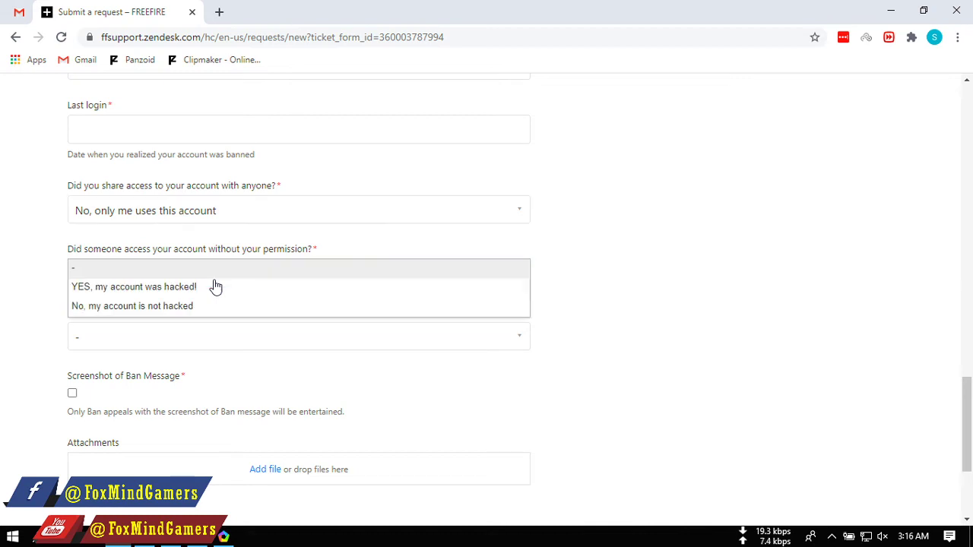
pyautogui.click(151, 291)
pyautogui.click(357, 310)
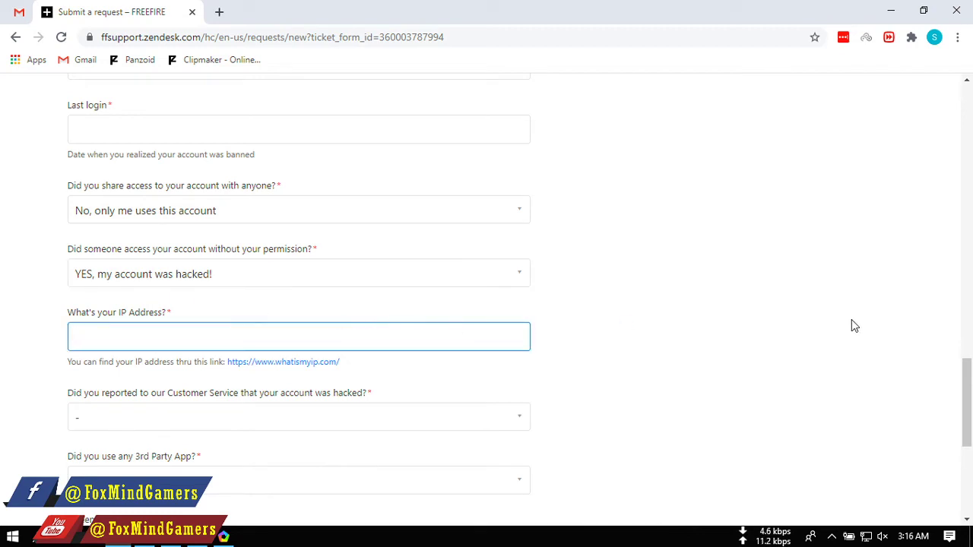
pyautogui.scroll(-1, 971, 390)
pyautogui.click(610, 239)
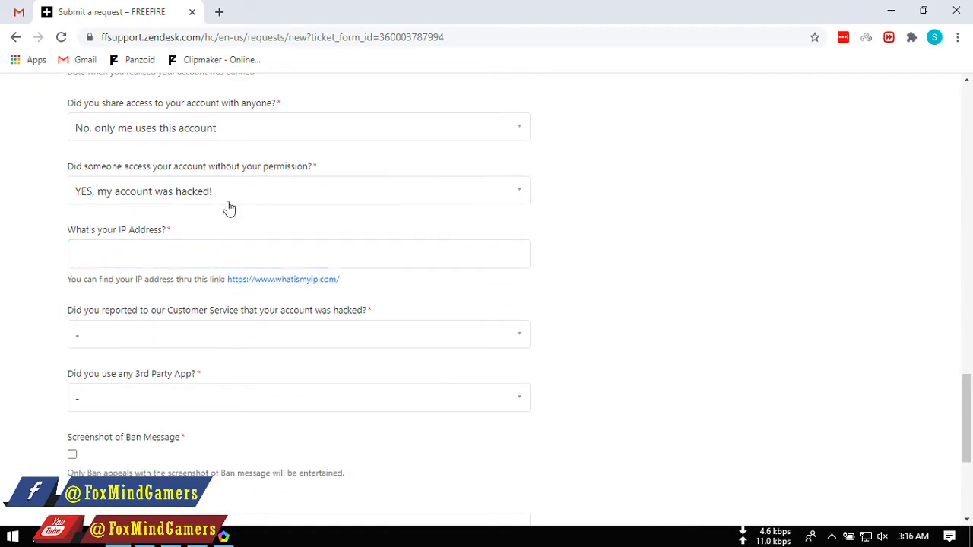
# Open the whatismyip.com link under the IP address field in a new tab.
pyautogui.click(150, 251)
pyautogui.moveTo(81, 230); pyautogui.dragTo(168, 234)
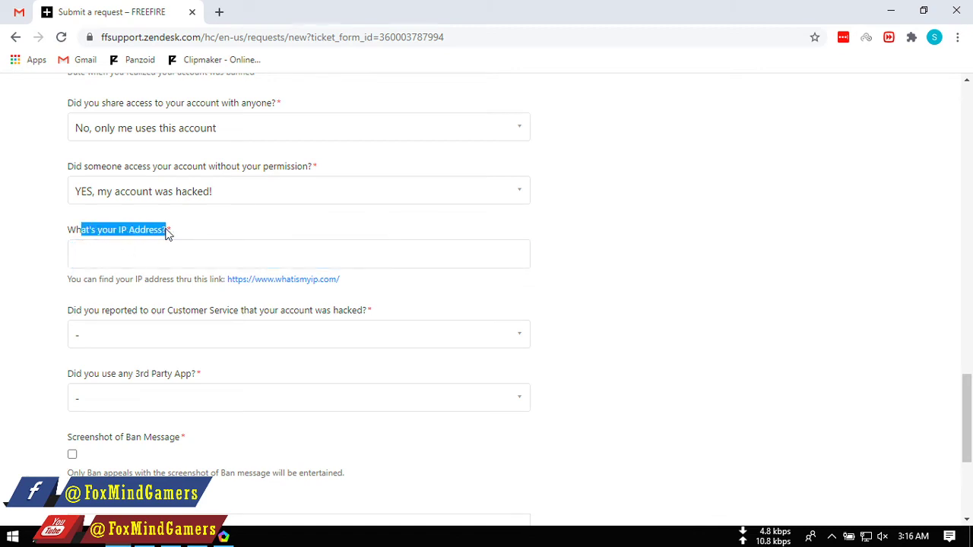
pyautogui.click(58, 281)
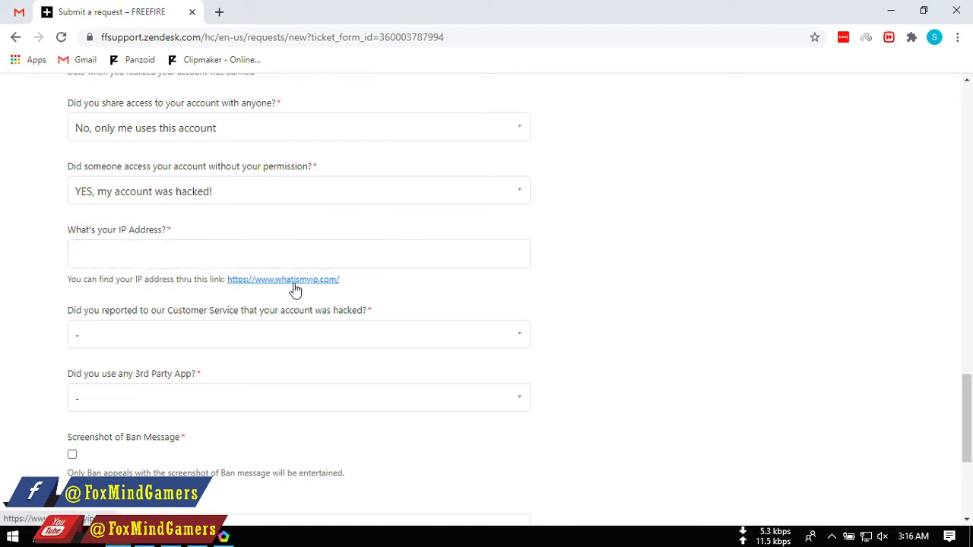
pyautogui.rightClick(333, 287)
pyautogui.click(365, 294)
pyautogui.click(248, 10)
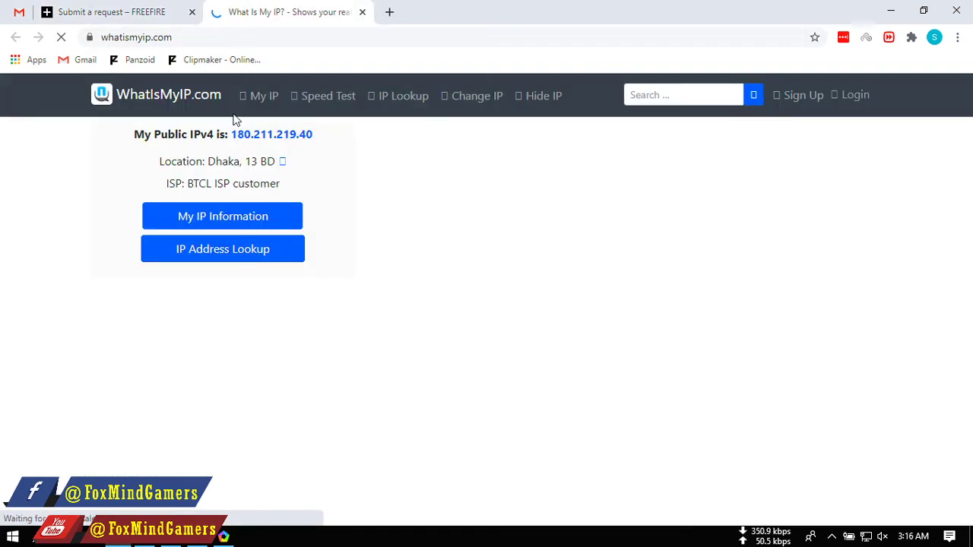
pyautogui.moveTo(138, 134); pyautogui.dragTo(237, 134)
pyautogui.click(312, 137)
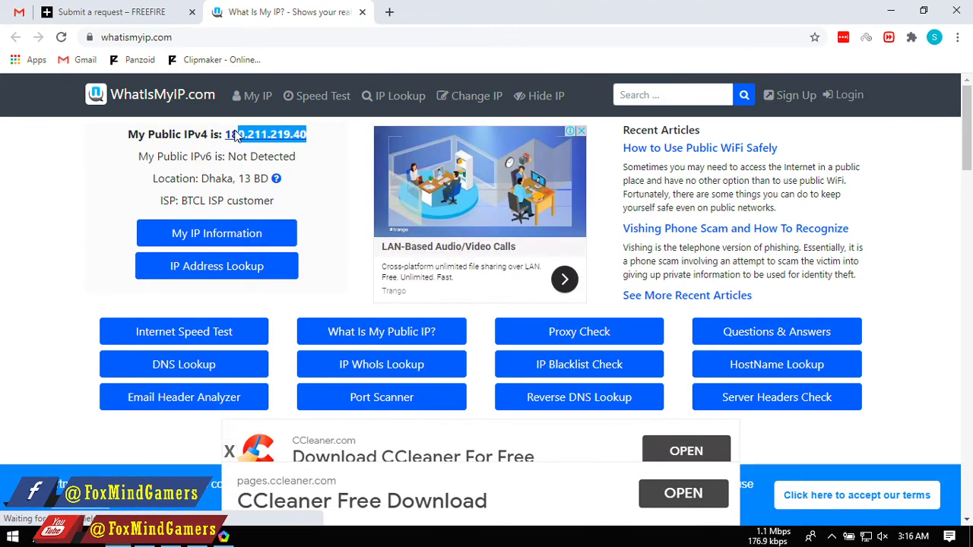
pyautogui.click(152, 12)
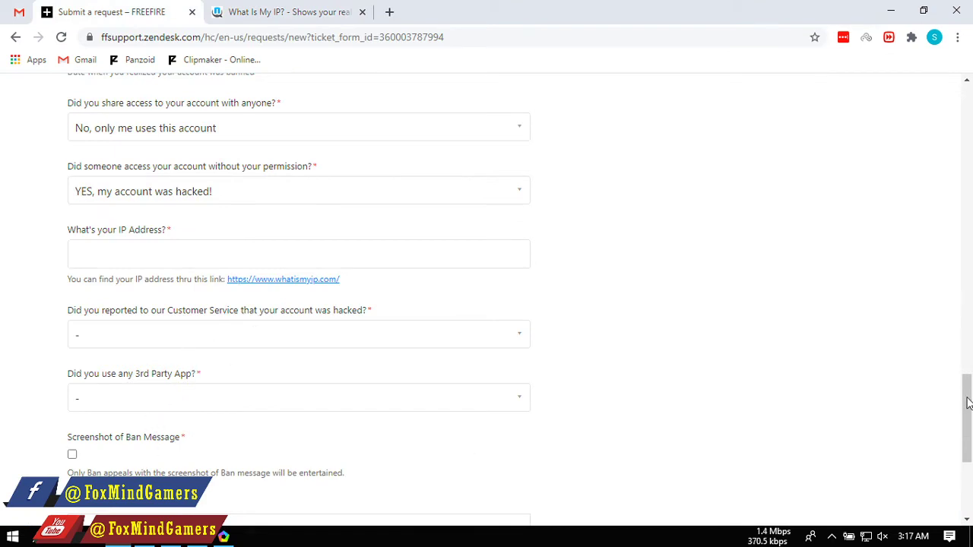
# Paste 180.211.219.40 into the IP Address field.
pyautogui.scroll(-1, 967, 403)
pyautogui.click(244, 201)
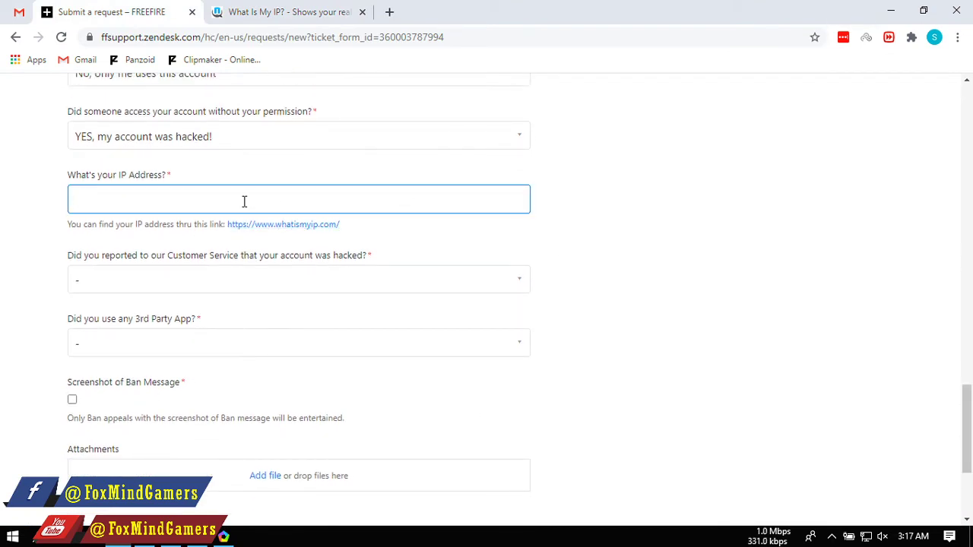
pyautogui.write('180.211.219.40')
pyautogui.click(64, 258)
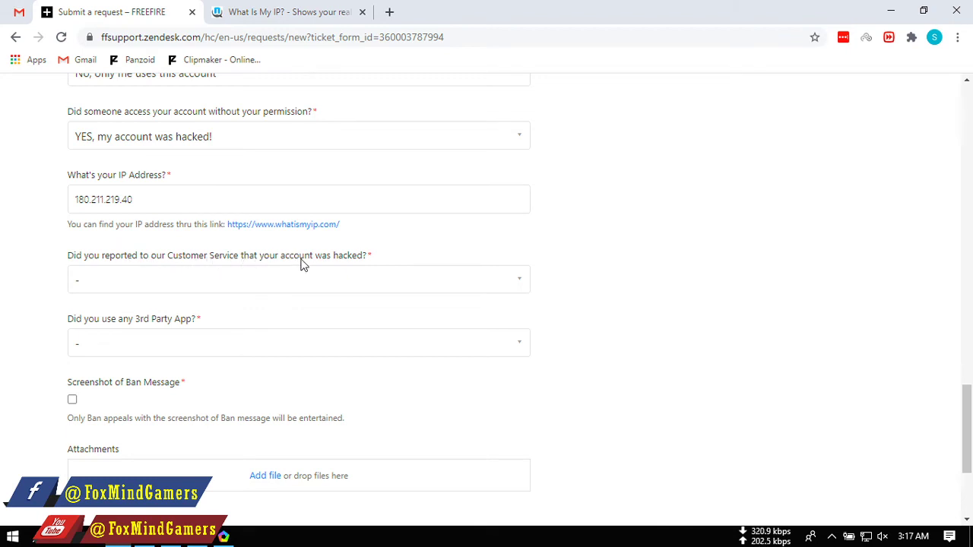
pyautogui.moveTo(67, 257); pyautogui.dragTo(367, 261)
pyautogui.click(373, 261)
# Set the unauthorized-access answer to 'No, my account is not hacked'.
pyautogui.click(290, 137)
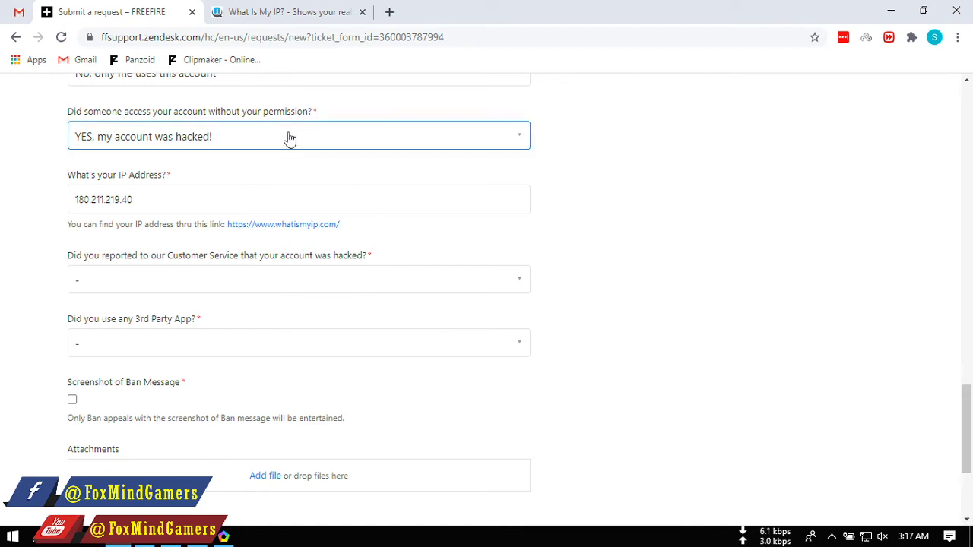
pyautogui.click(191, 168)
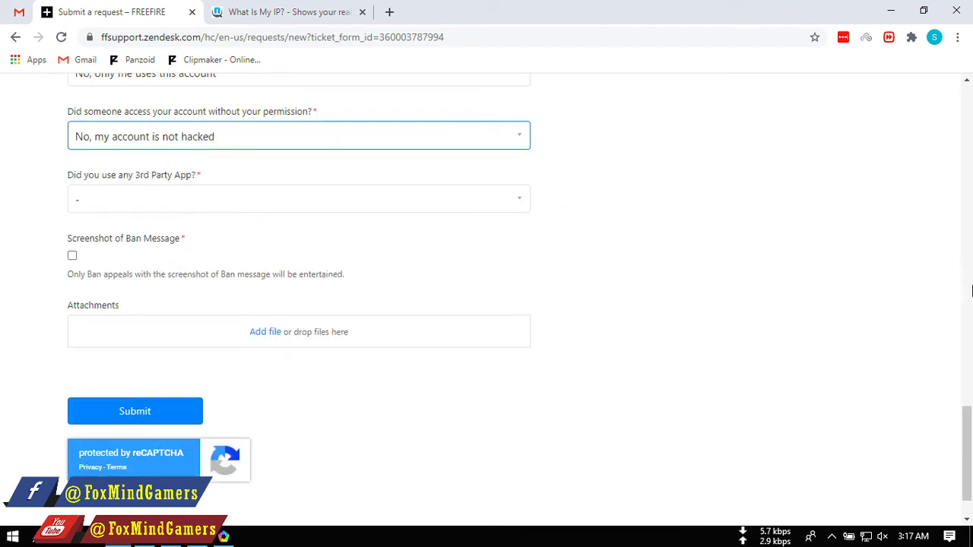
pyautogui.click(221, 137)
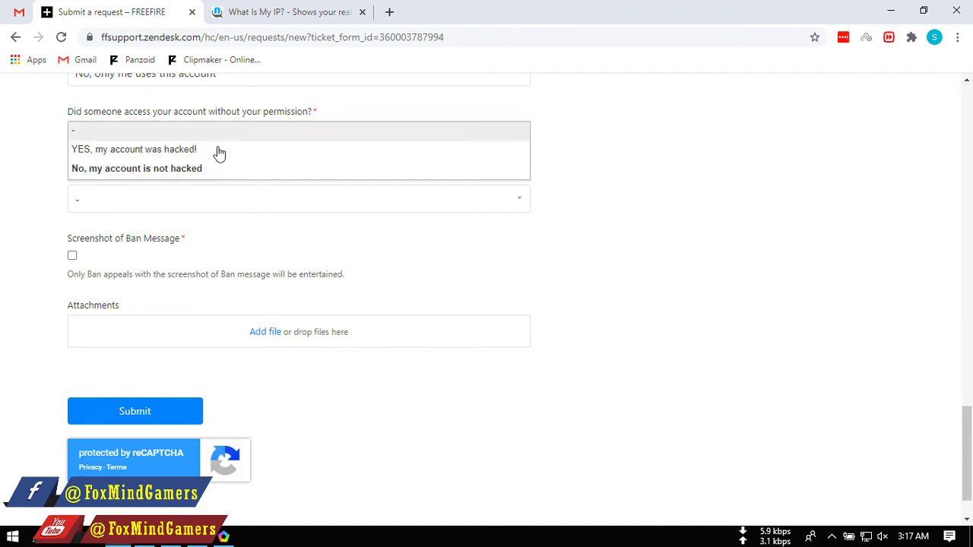
pyautogui.click(170, 152)
pyautogui.moveTo(61, 258); pyautogui.dragTo(383, 258)
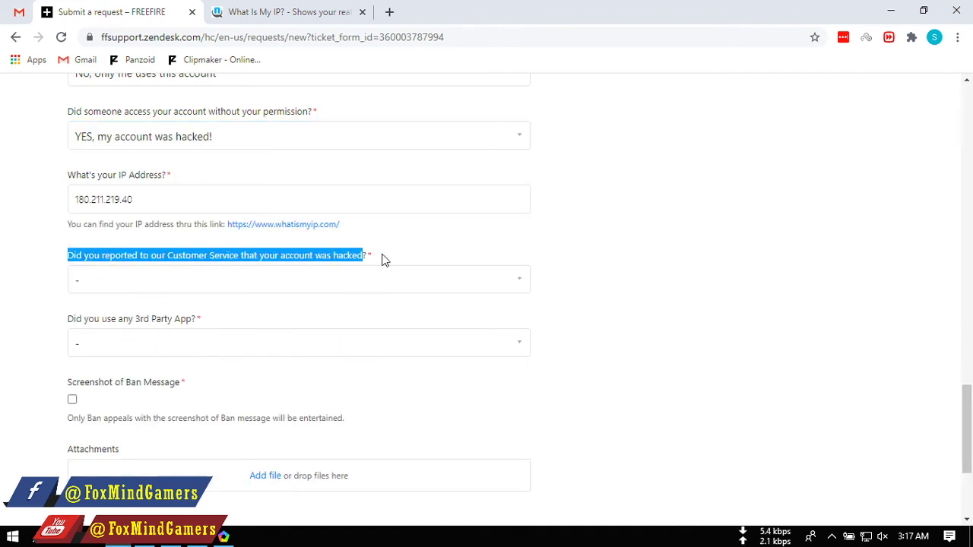
pyautogui.click(382, 258)
pyautogui.click(175, 143)
pyautogui.click(164, 170)
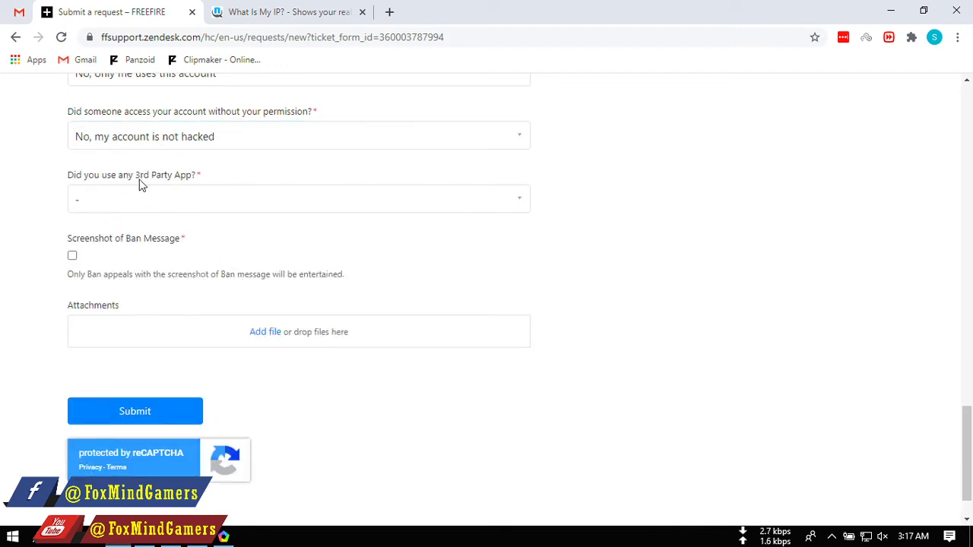
# Answer 'Yes, I used a third party app' and scroll down to the newly revealed app fields.
pyautogui.click(155, 199)
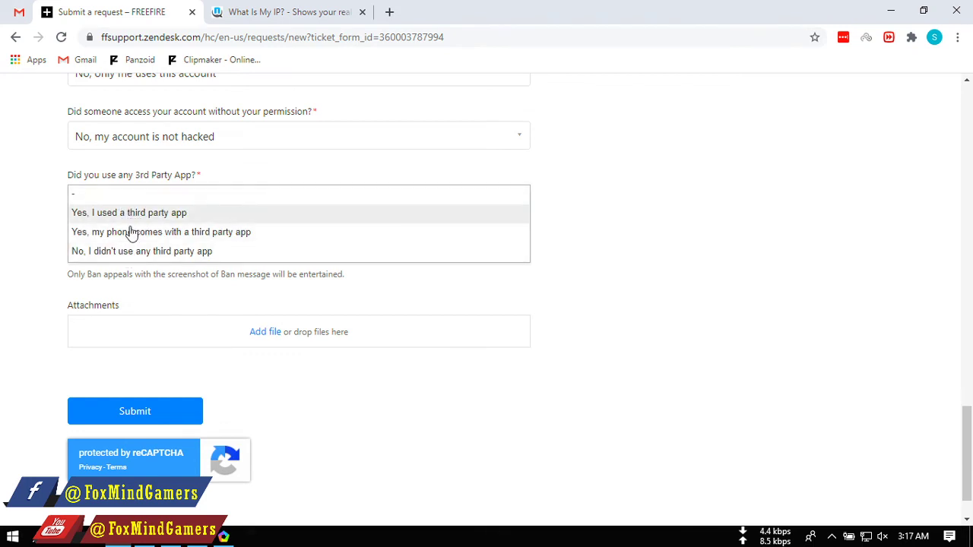
pyautogui.click(126, 251)
pyautogui.click(211, 214)
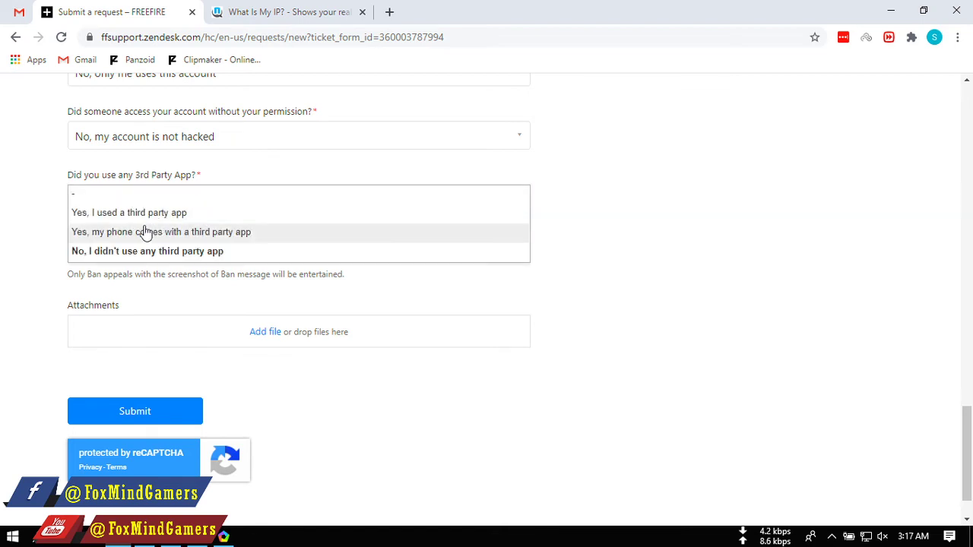
pyautogui.click(145, 214)
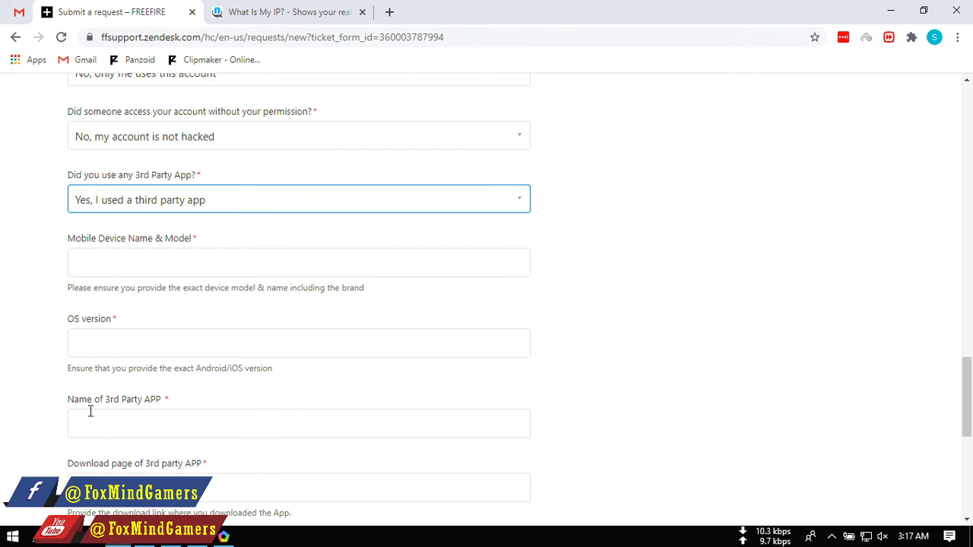
pyautogui.scroll(-2, 967, 395)
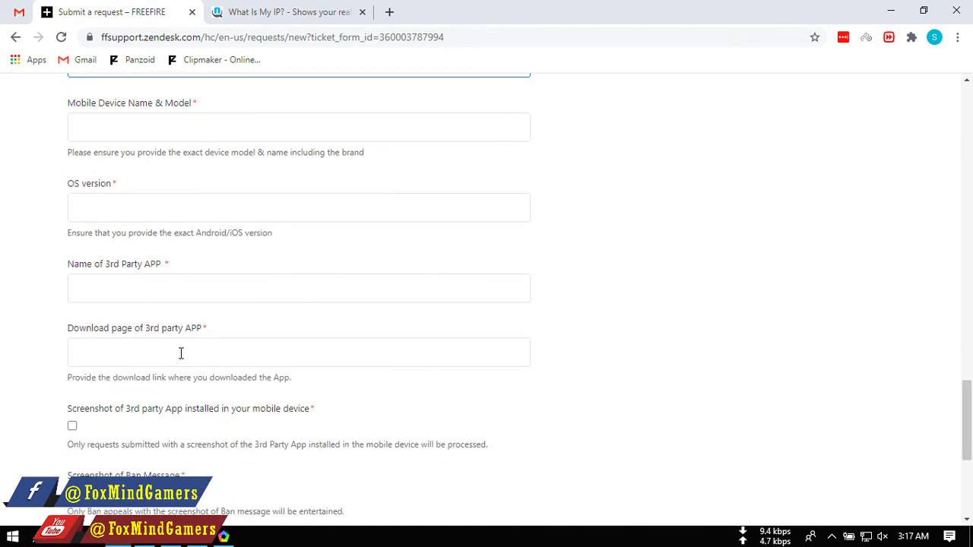
pyautogui.scroll(-2, 684, 398)
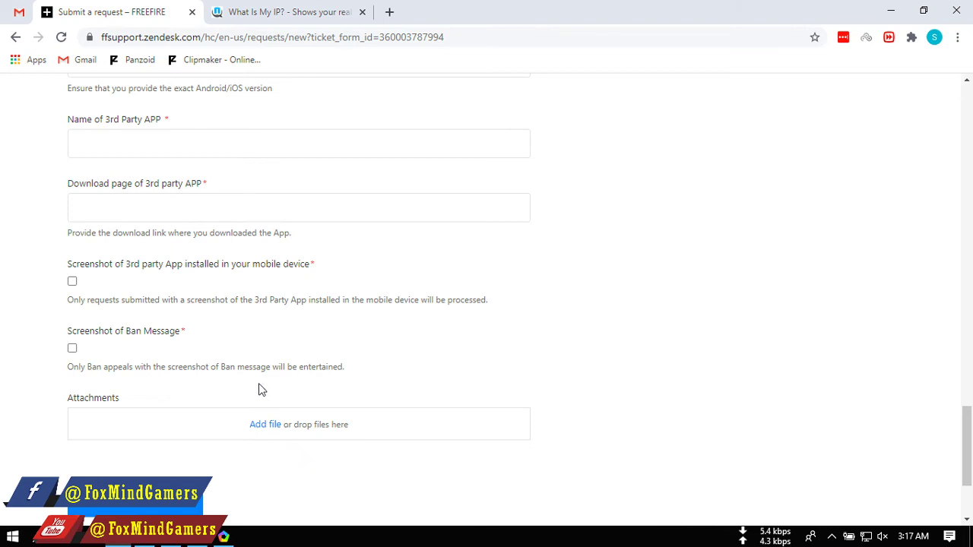
pyautogui.click(272, 430)
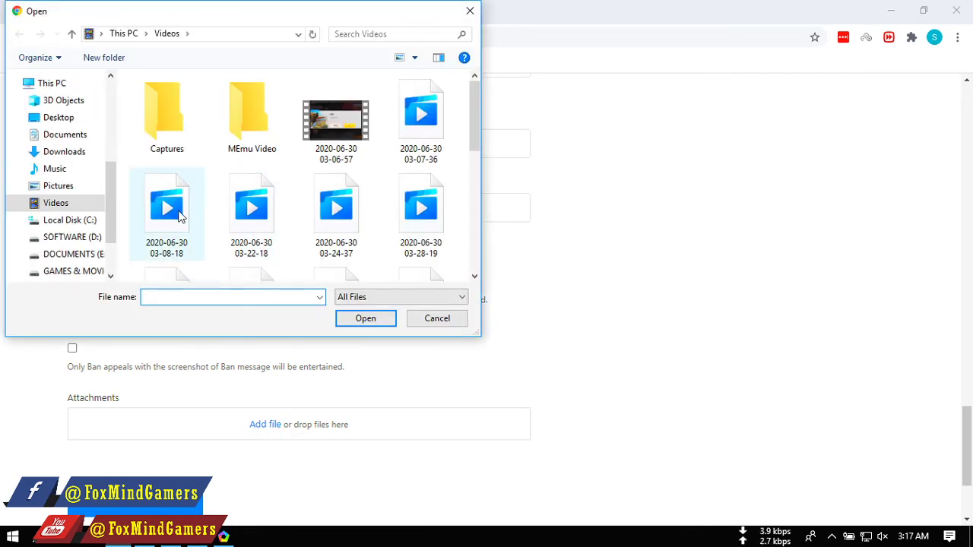
pyautogui.click(440, 320)
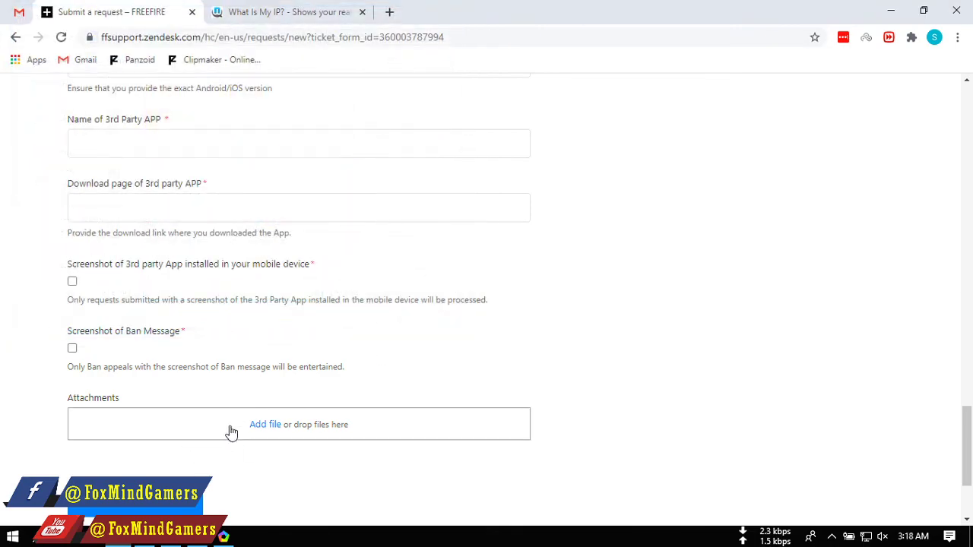
pyautogui.moveTo(966, 448); pyautogui.dragTo(955, 507)
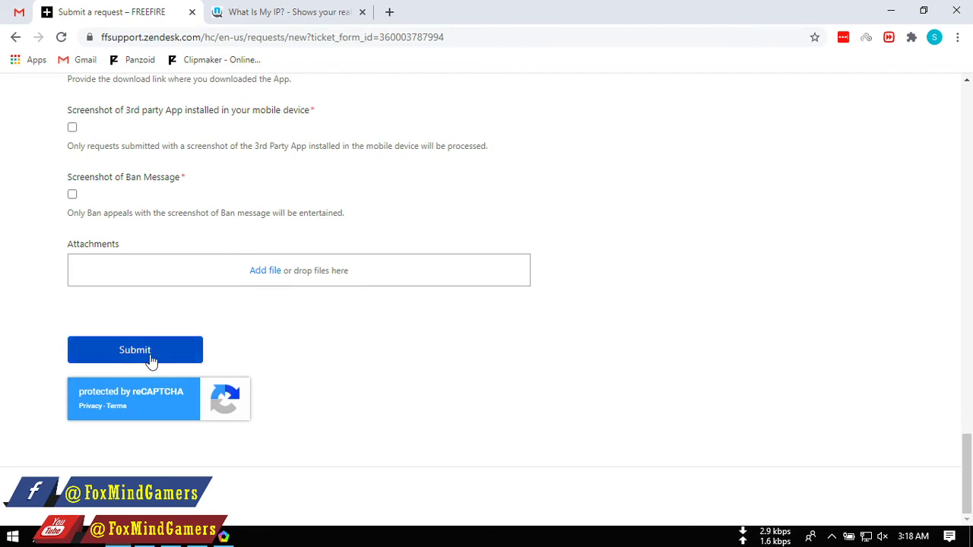
pyautogui.moveTo(967, 475); pyautogui.dragTo(970, 112)
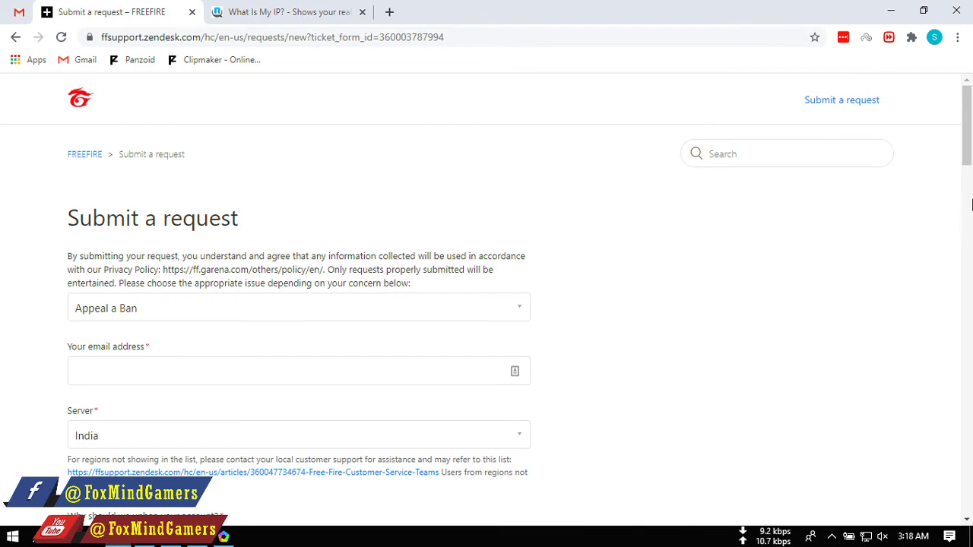
pyautogui.moveTo(971, 106)
pyautogui.mouseDown()
pyautogui.moveTo(971, 475)
pyautogui.moveTo(960, 196)
pyautogui.moveTo(969, 125)
pyautogui.mouseUp()
pyautogui.moveTo(968, 124); pyautogui.dragTo(968, 208)
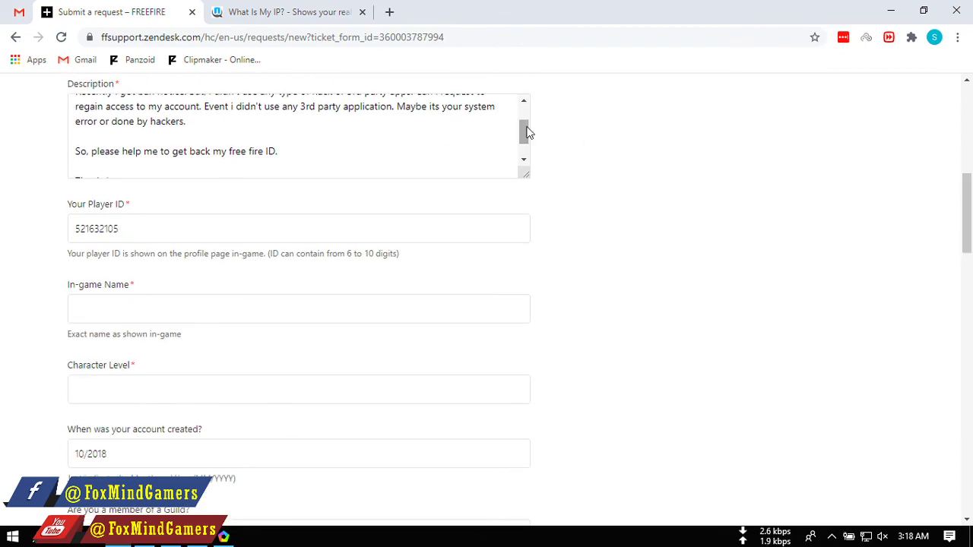
pyautogui.moveTo(524, 133)
pyautogui.mouseDown()
pyautogui.moveTo(524, 115)
pyautogui.moveTo(534, 148)
pyautogui.moveTo(530, 129)
pyautogui.mouseUp()
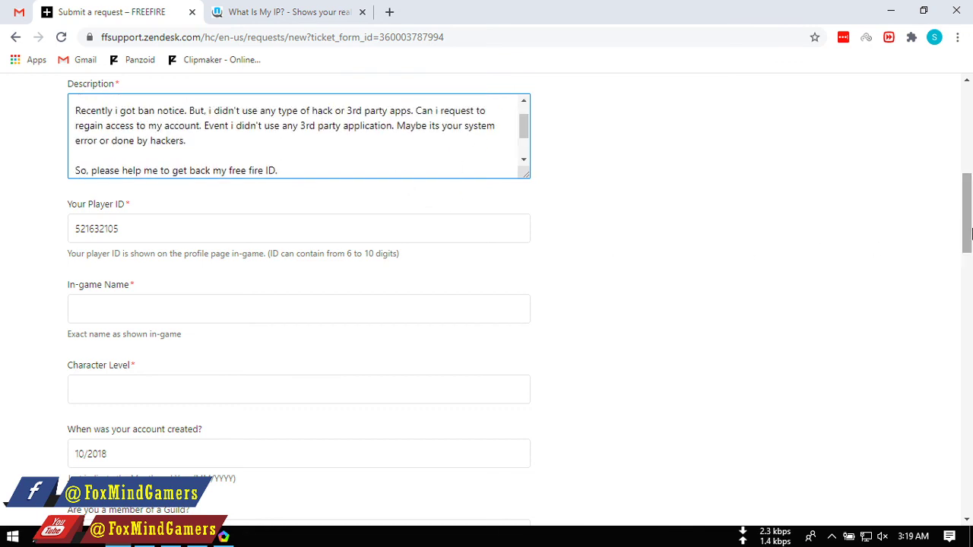
pyautogui.moveTo(966, 213); pyautogui.dragTo(950, 158)
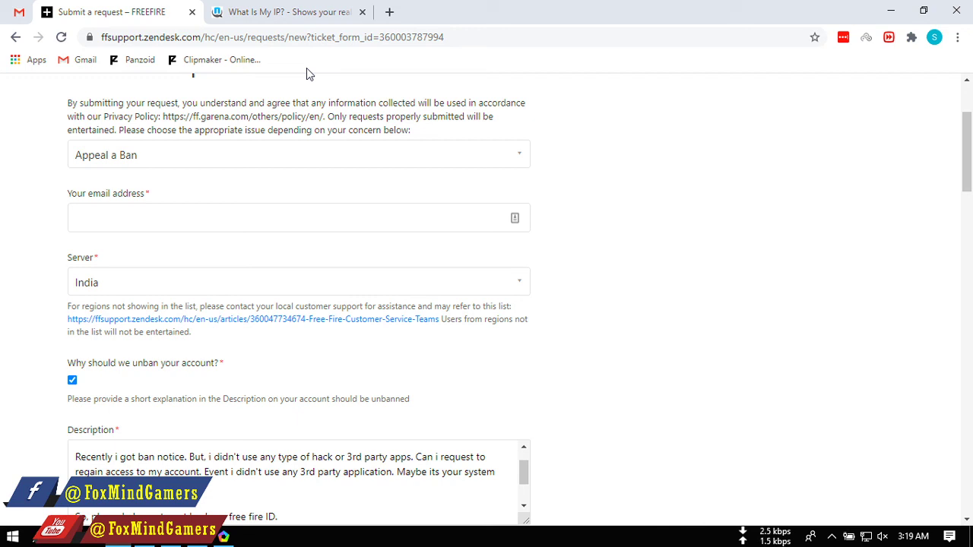
pyautogui.moveTo(959, 149); pyautogui.dragTo(967, 122)
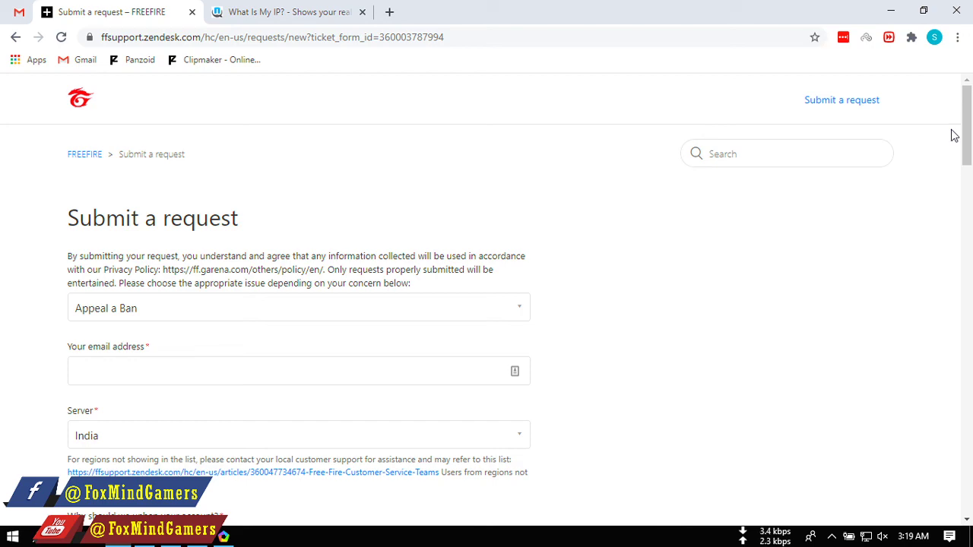
pyautogui.moveTo(967, 123); pyautogui.dragTo(968, 456)
pyautogui.scroll(-1, 969, 456)
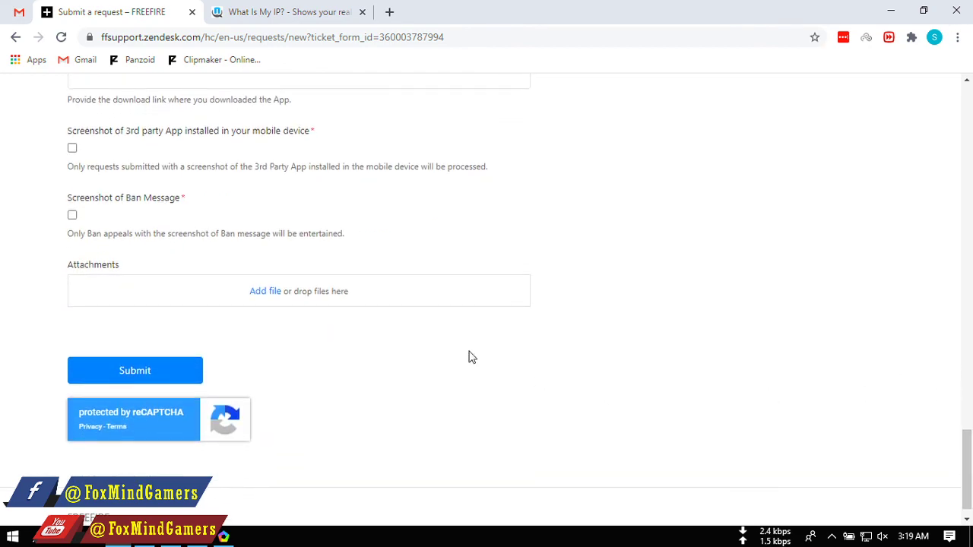